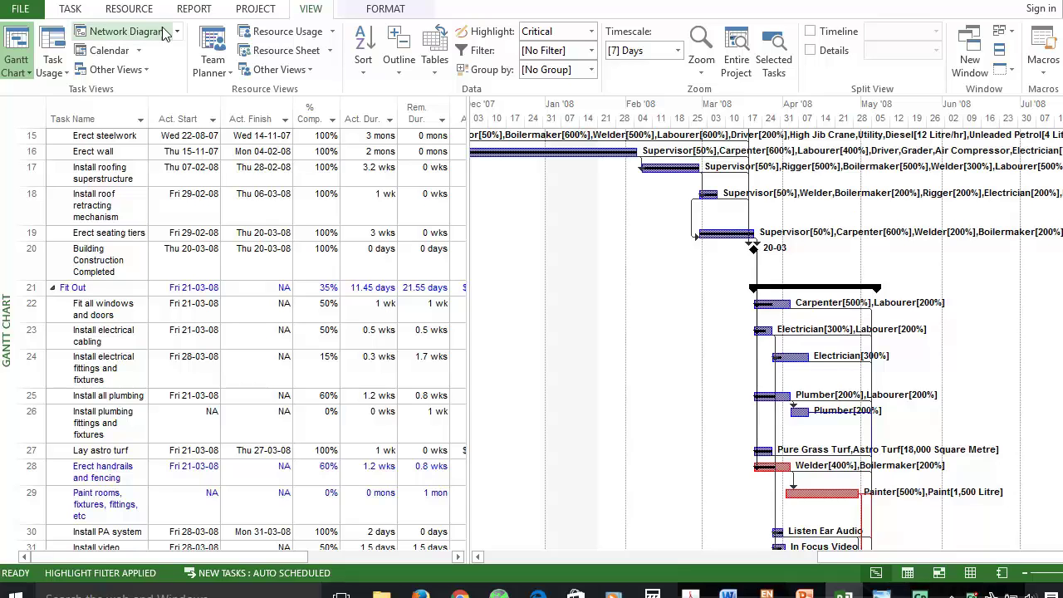
Review the project statistics for the current and baseline finish dates, duration, work and cost.
click(275, 12)
click(120, 51)
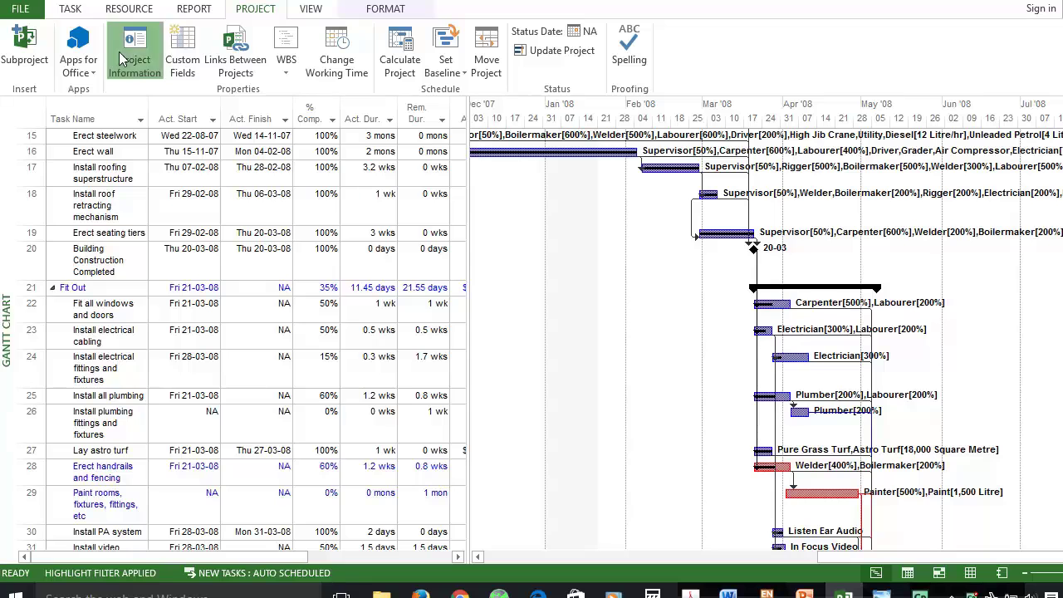
click(416, 441)
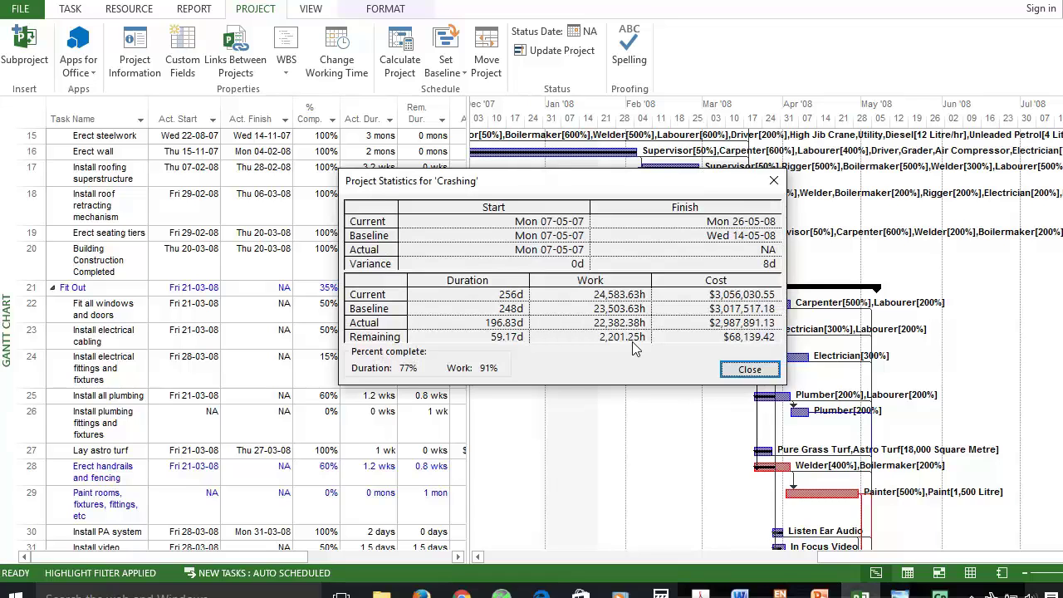
click(747, 370)
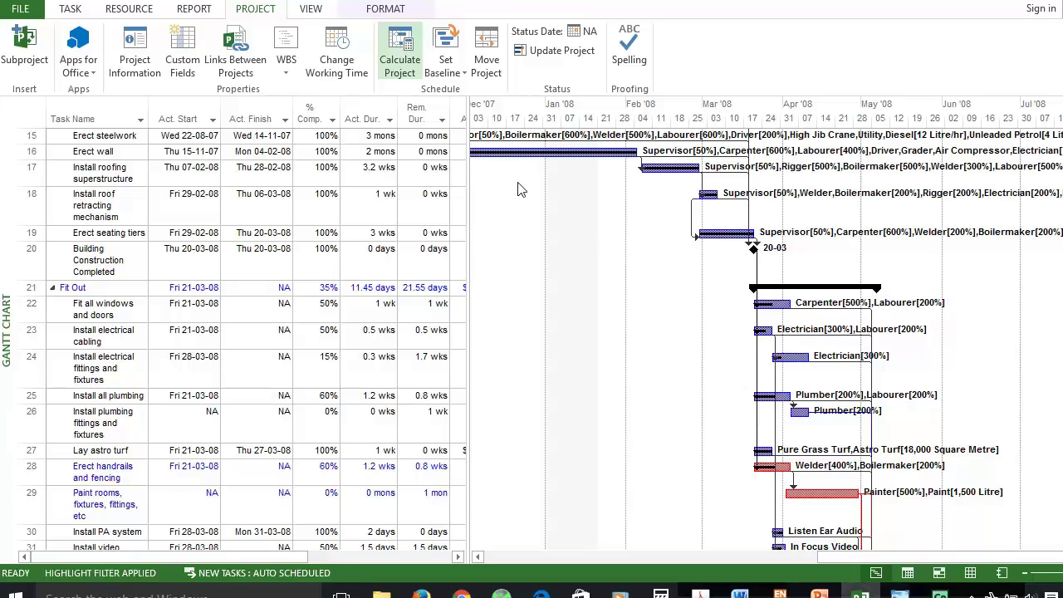
Show the Task Form details beneath the Gantt chart for the critical task Fit out control room.
click(319, 12)
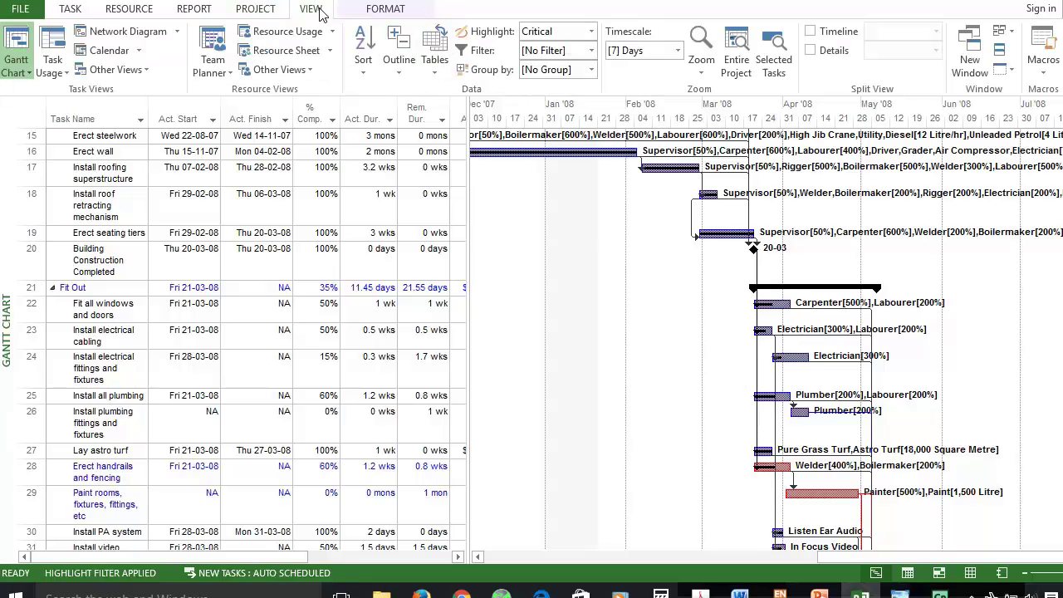
click(811, 51)
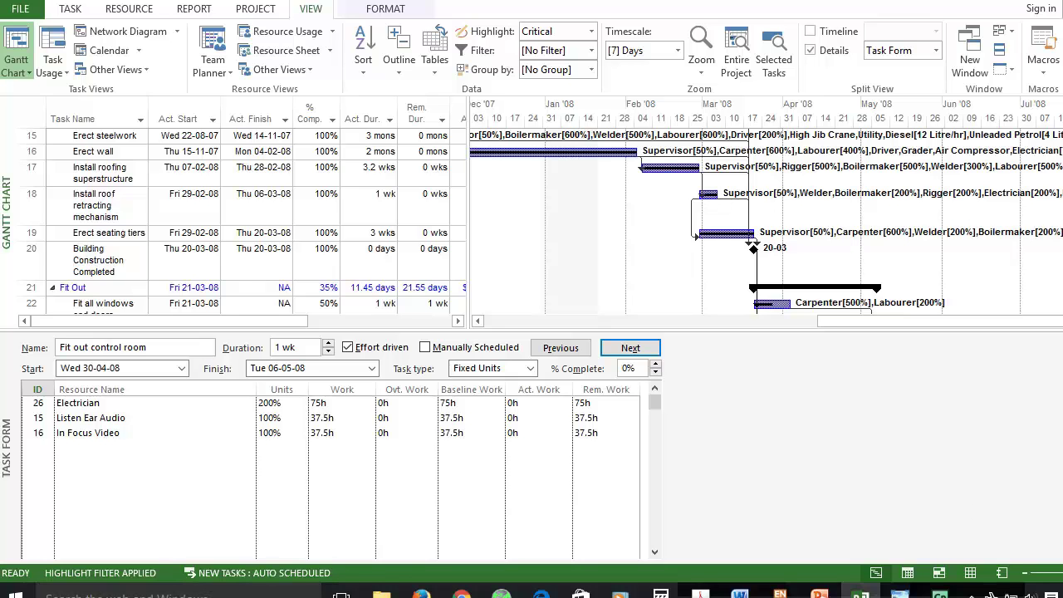
scroll(541, 221, down, 2)
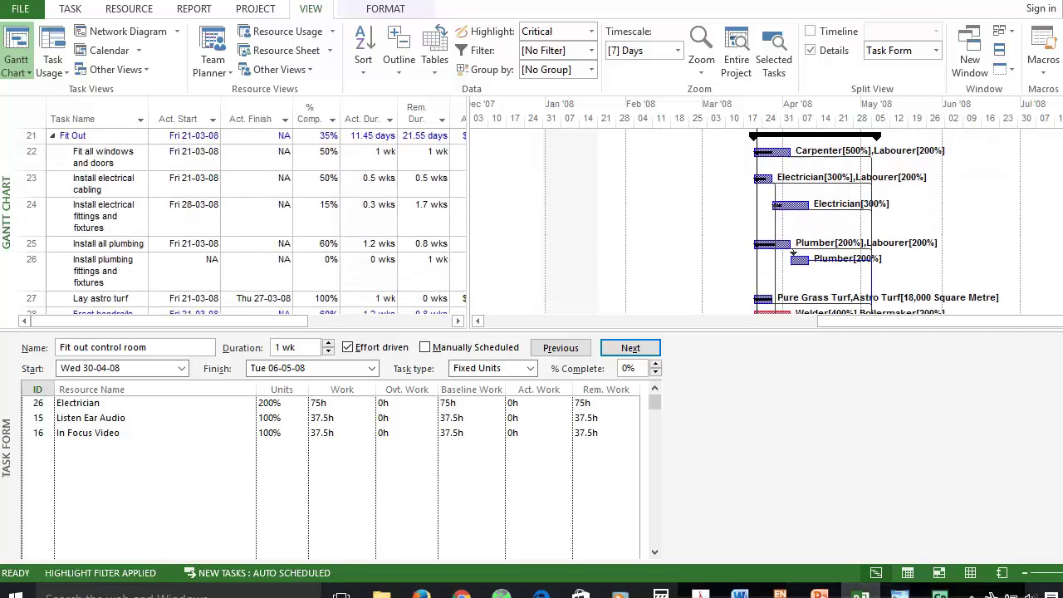
scroll(541, 222, down, 3)
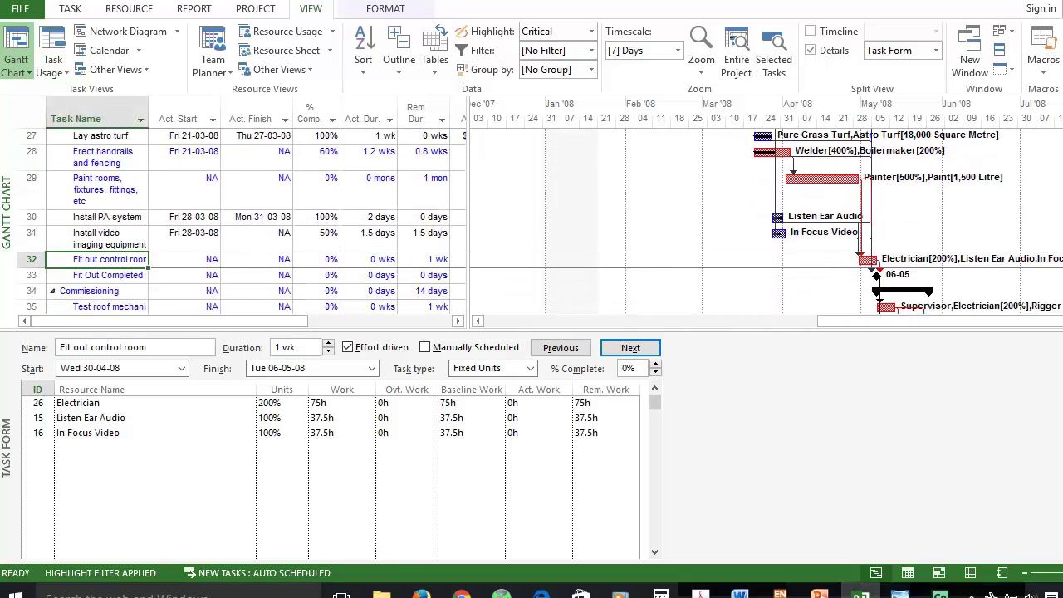
scroll(541, 221, down, 1)
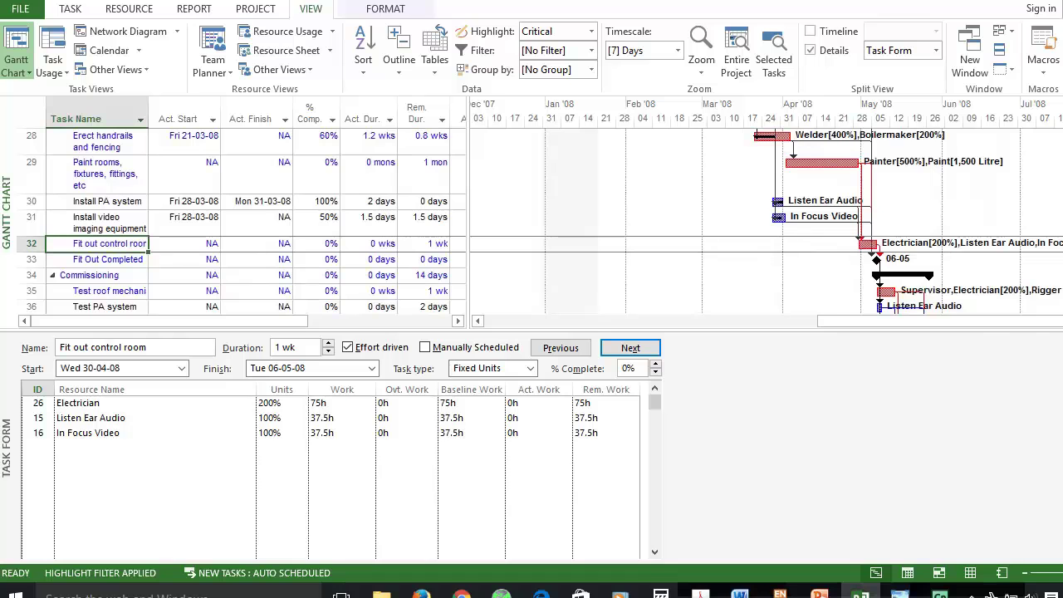
scroll(541, 222, down, 3)
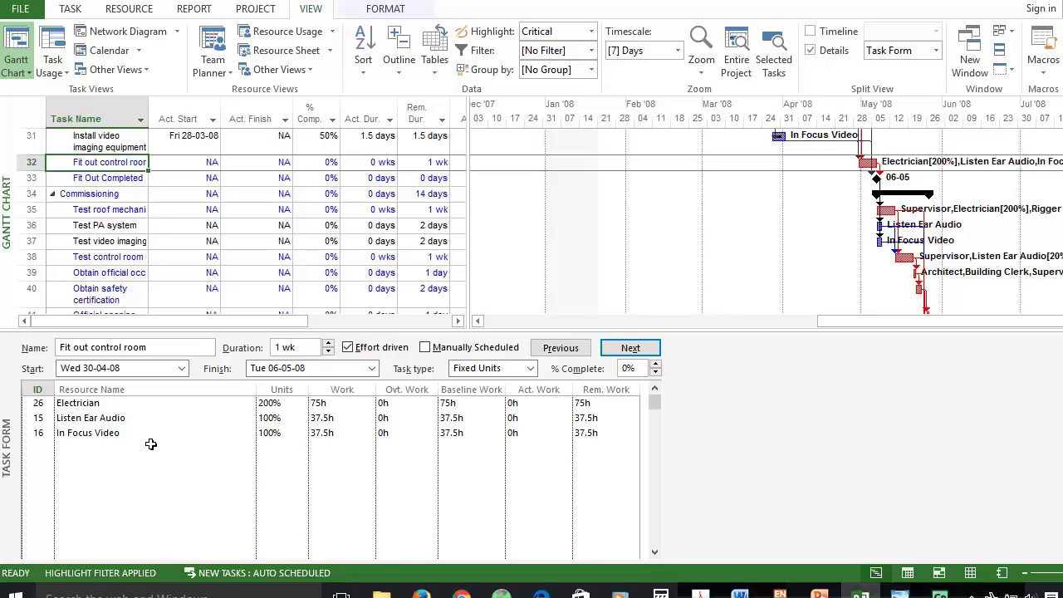
For Fit out control room, set Electrician units to 300%, Listen Ear Audio and In Focus Video to 200%, and turn off effort-driven scheduling.
click(283, 404)
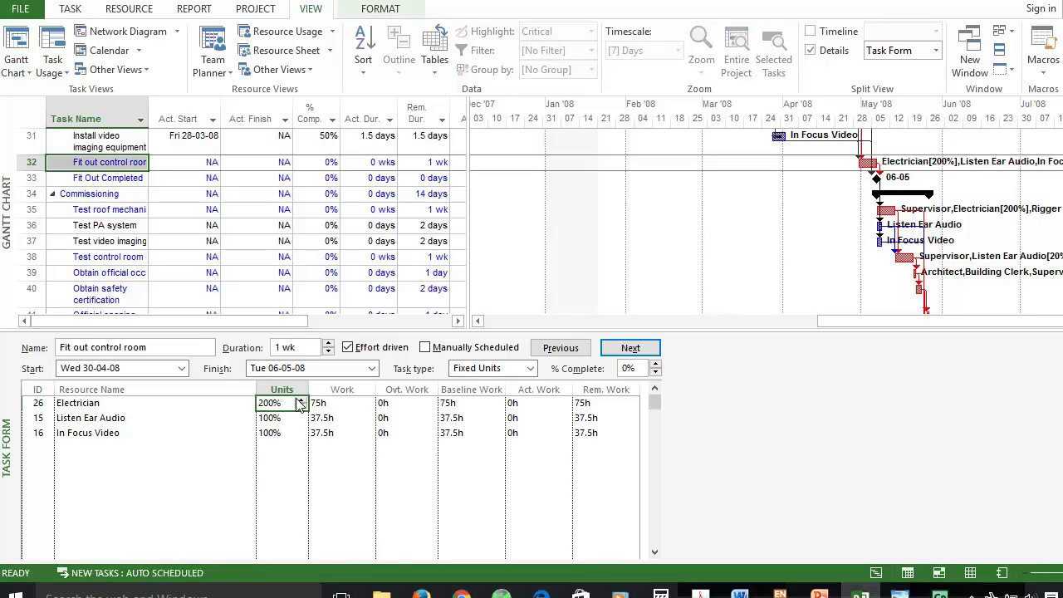
click(302, 401)
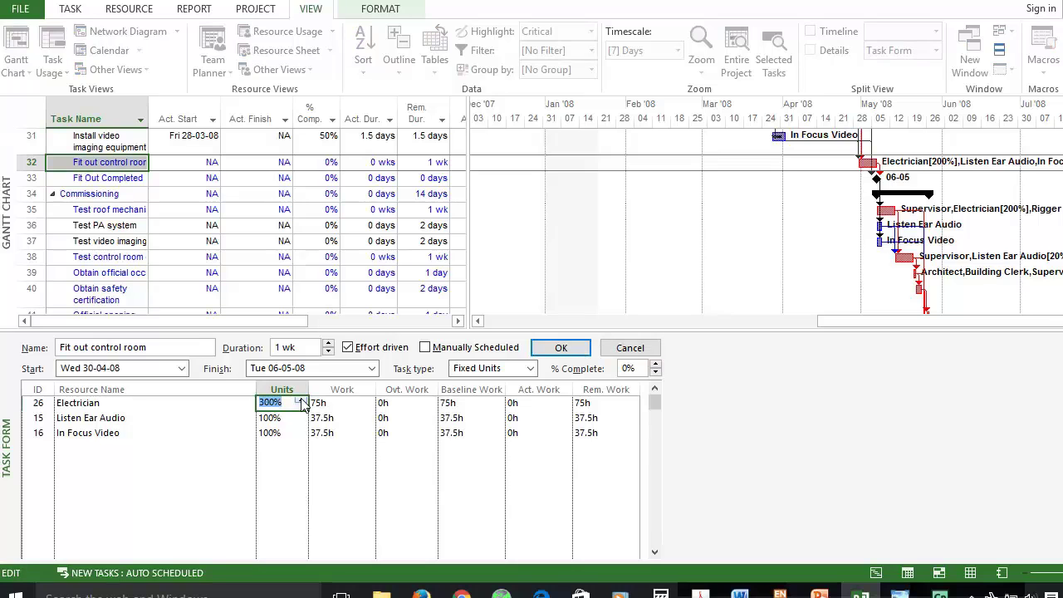
click(285, 419)
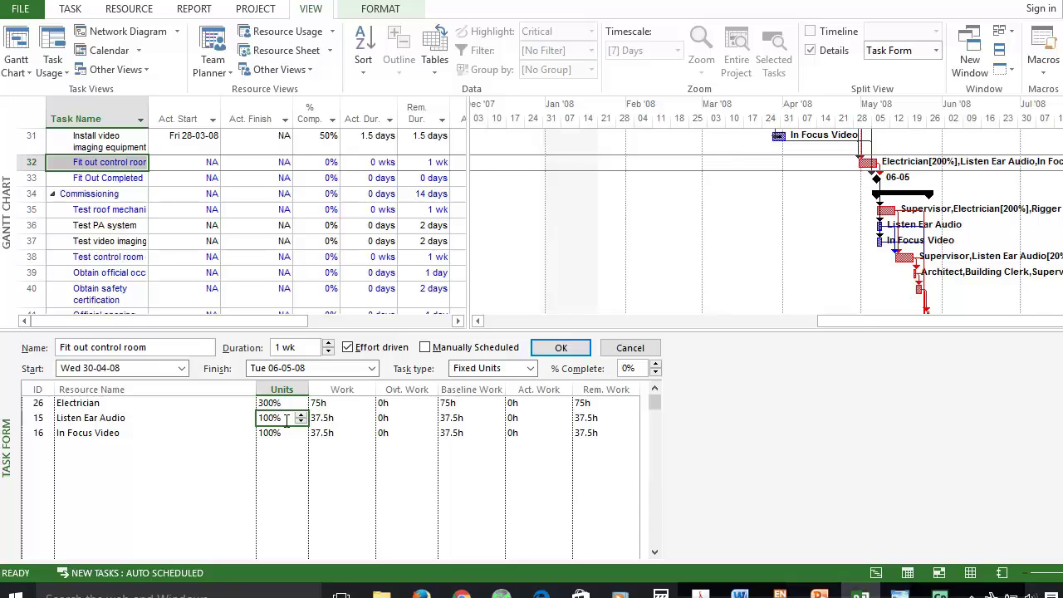
text(200)
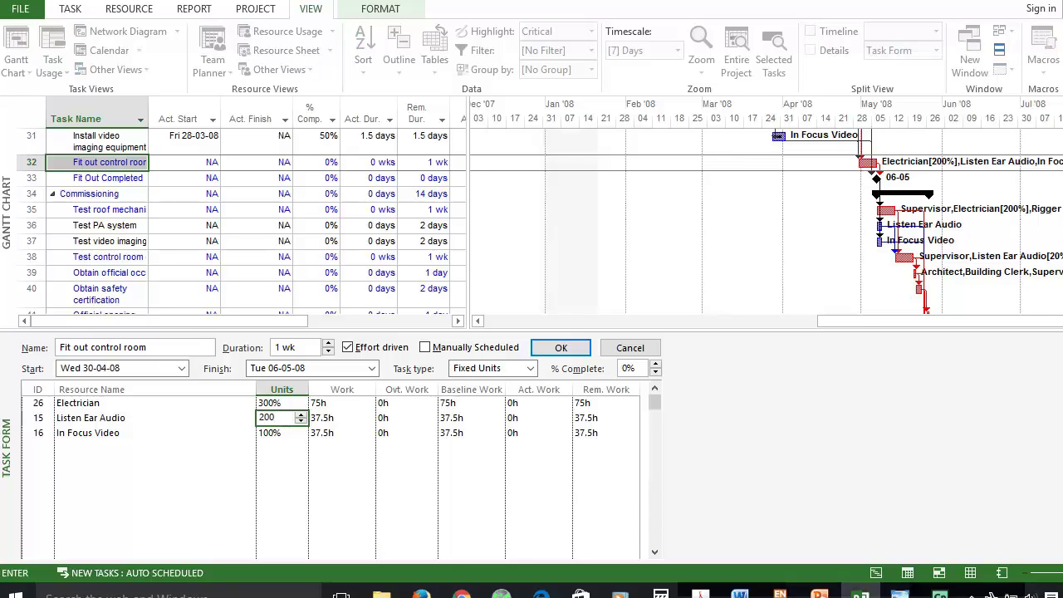
key(Return)
text(200)
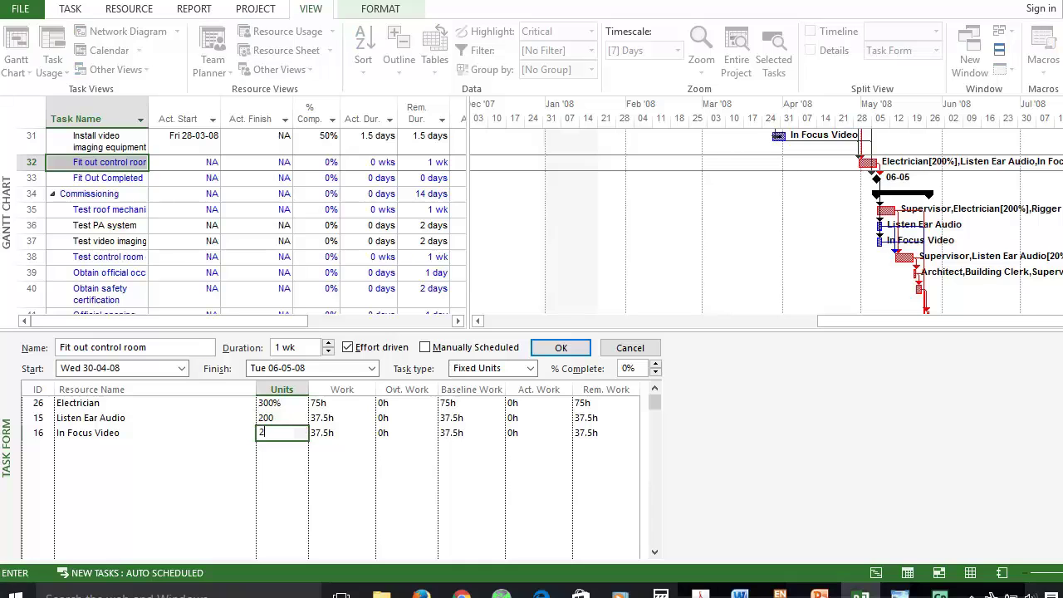
key(Return)
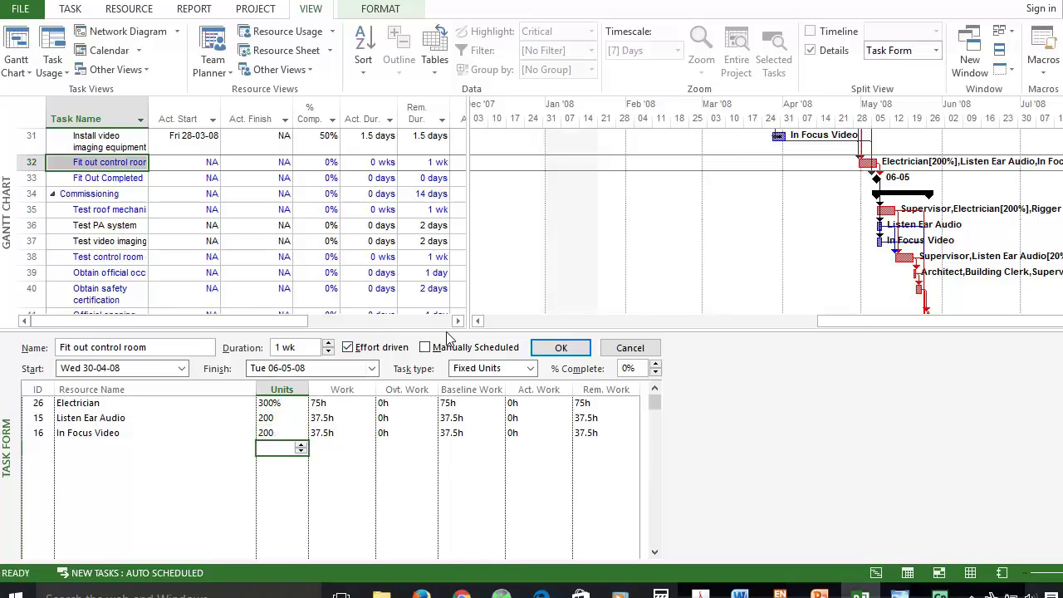
click(350, 349)
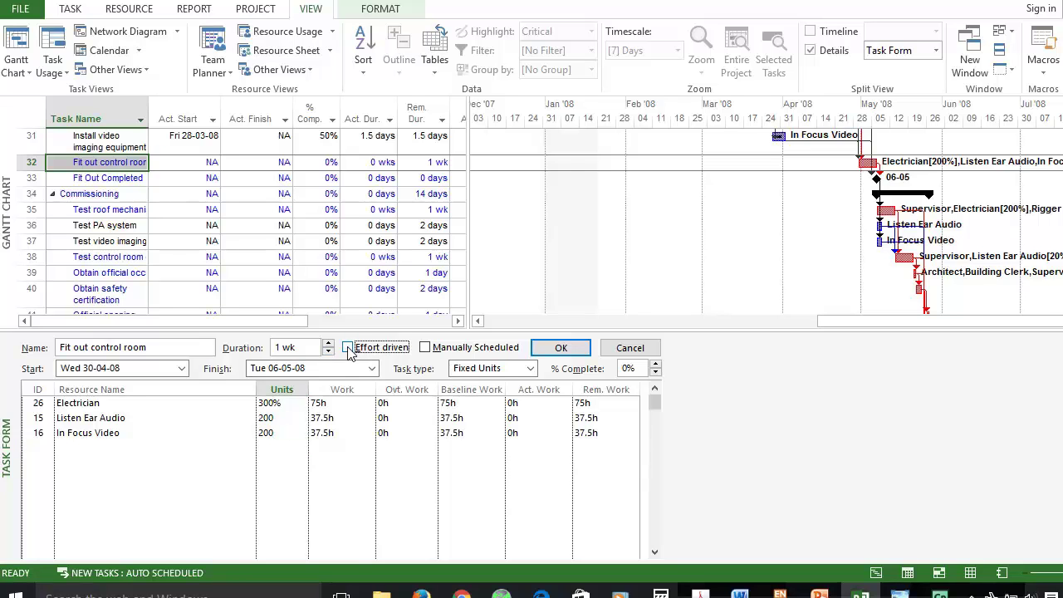
Assign overtime work of 15 h to Electrician and 7.5 h each to Listen Ear Audio and In Focus Video, and apply the task changes.
click(396, 404)
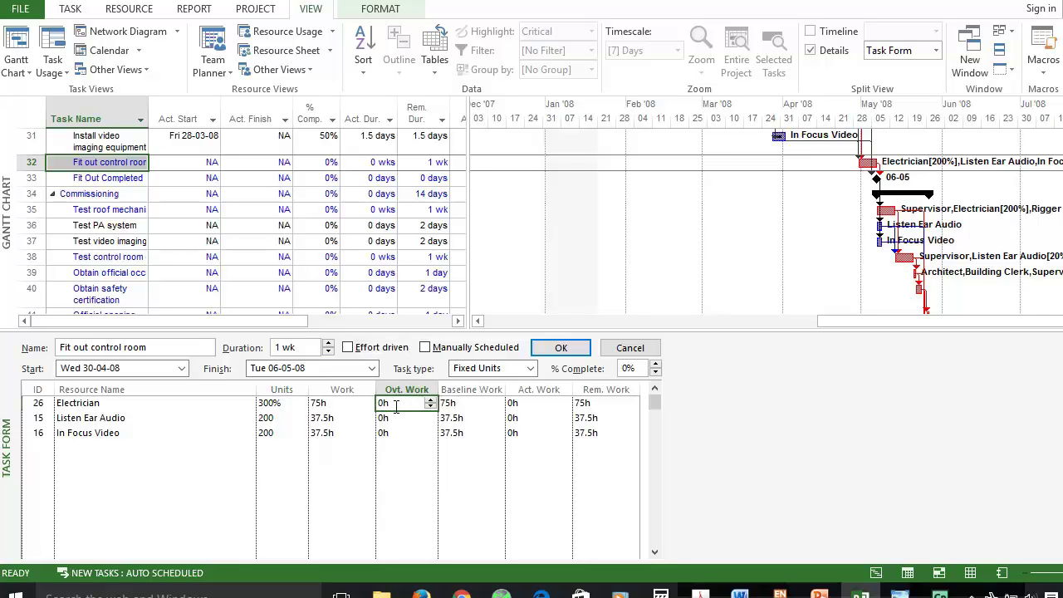
text(15)
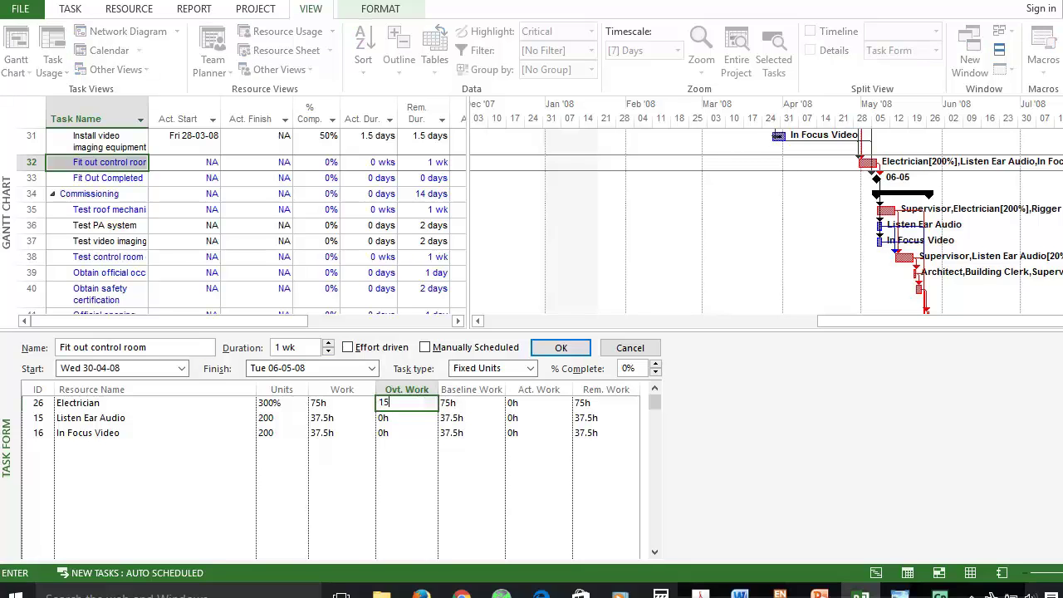
key(Return)
text(7.5)
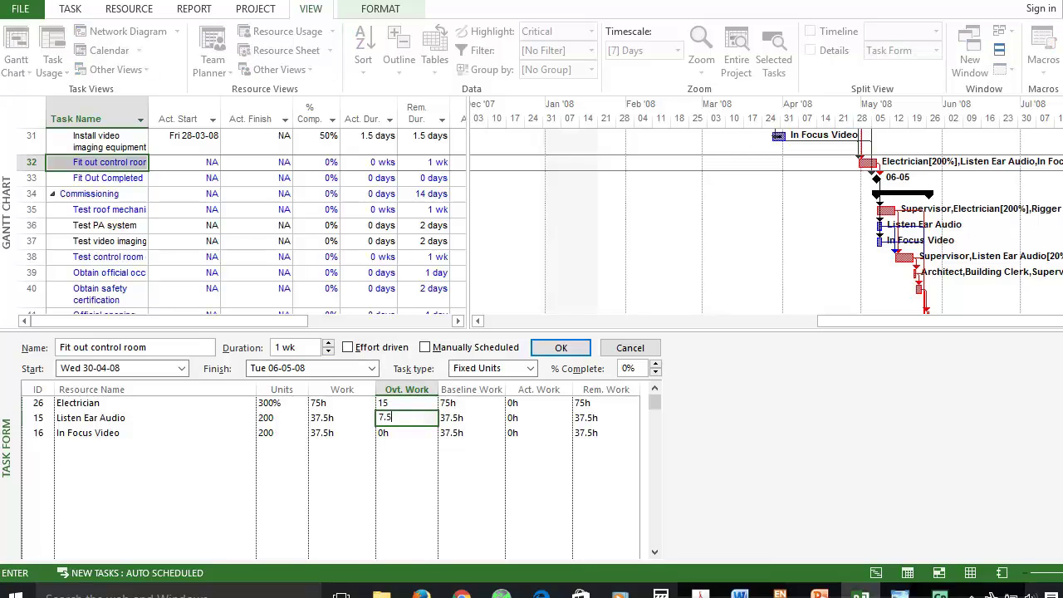
key(Return)
text(7)
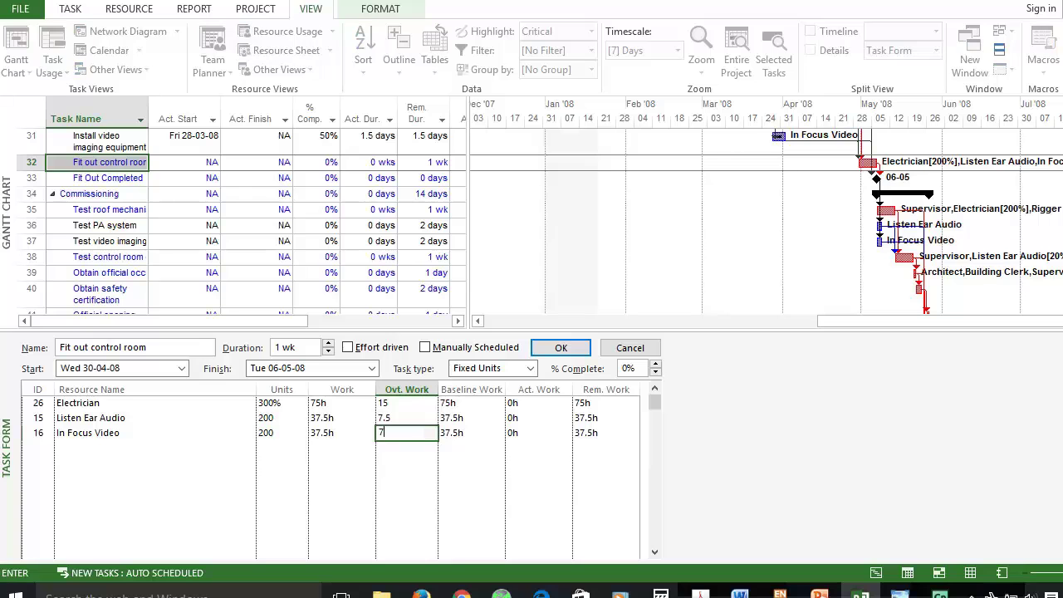
text(.5)
key(Return)
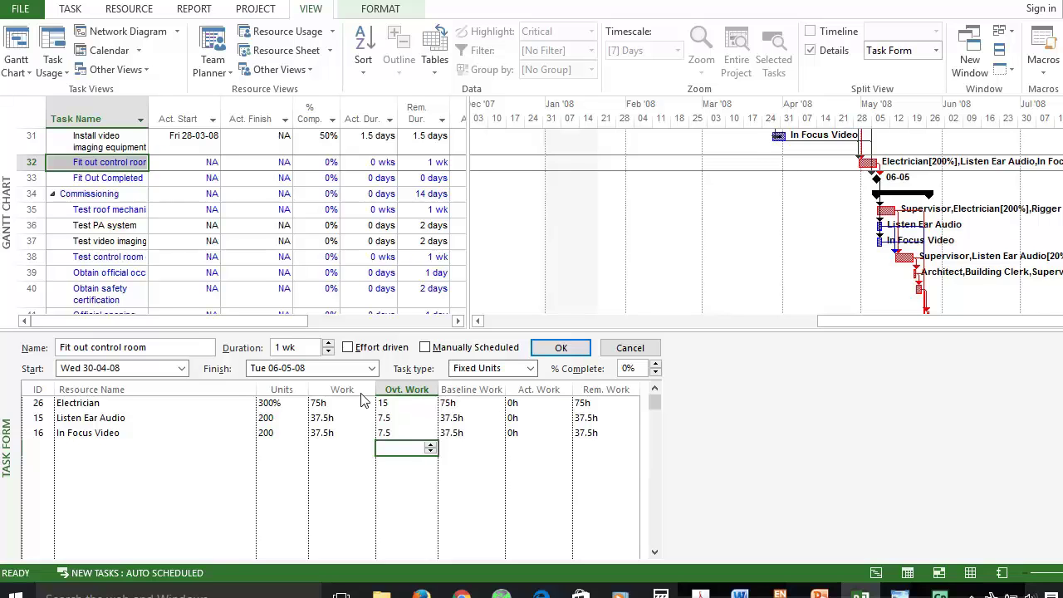
click(560, 349)
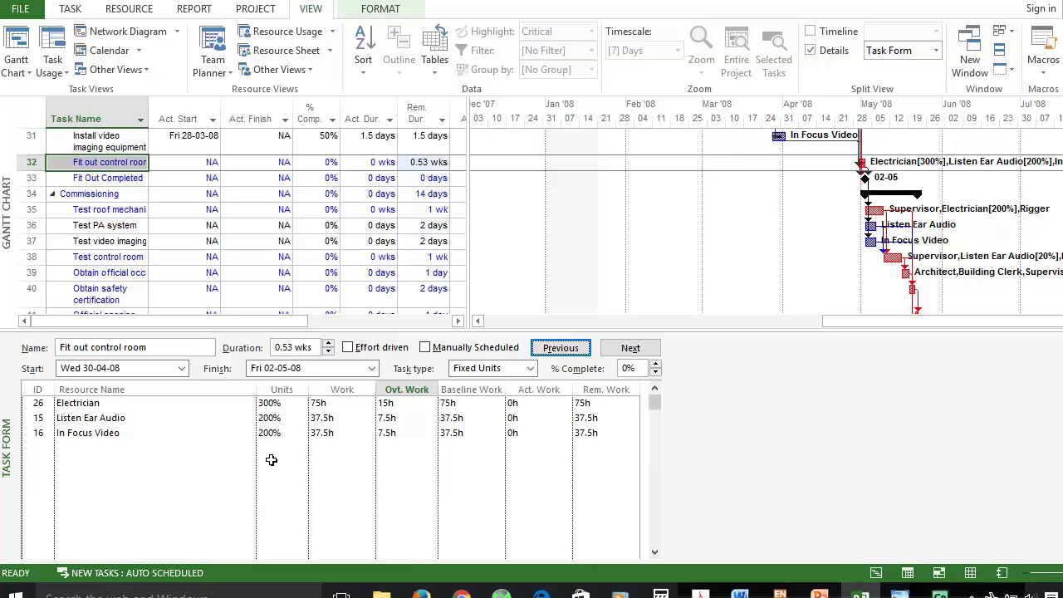
Check the project statistics for the effect of crashing Fit out control room on finish date and cost.
click(251, 10)
click(135, 54)
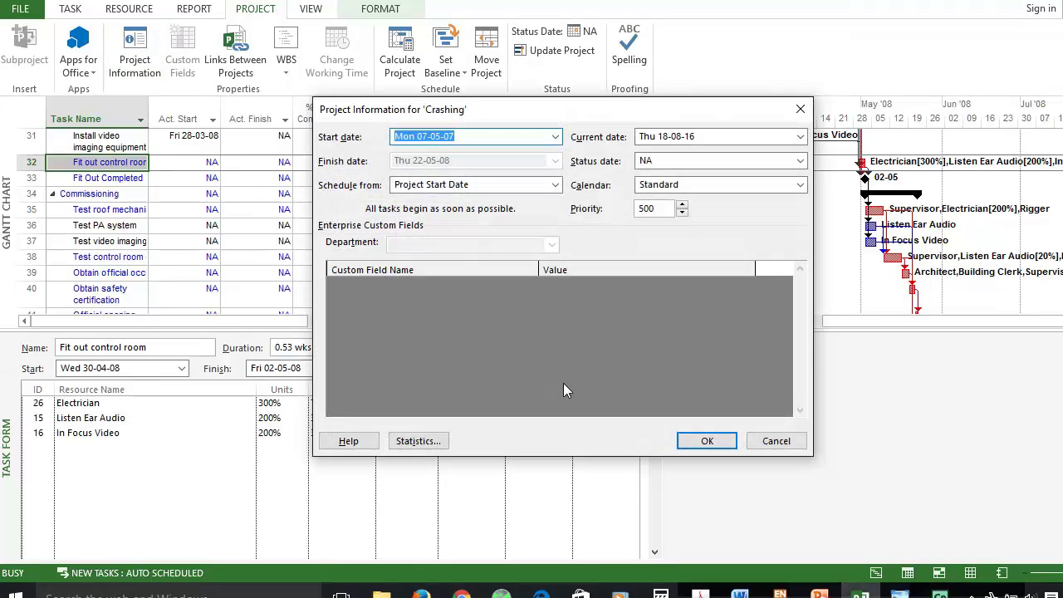
click(438, 441)
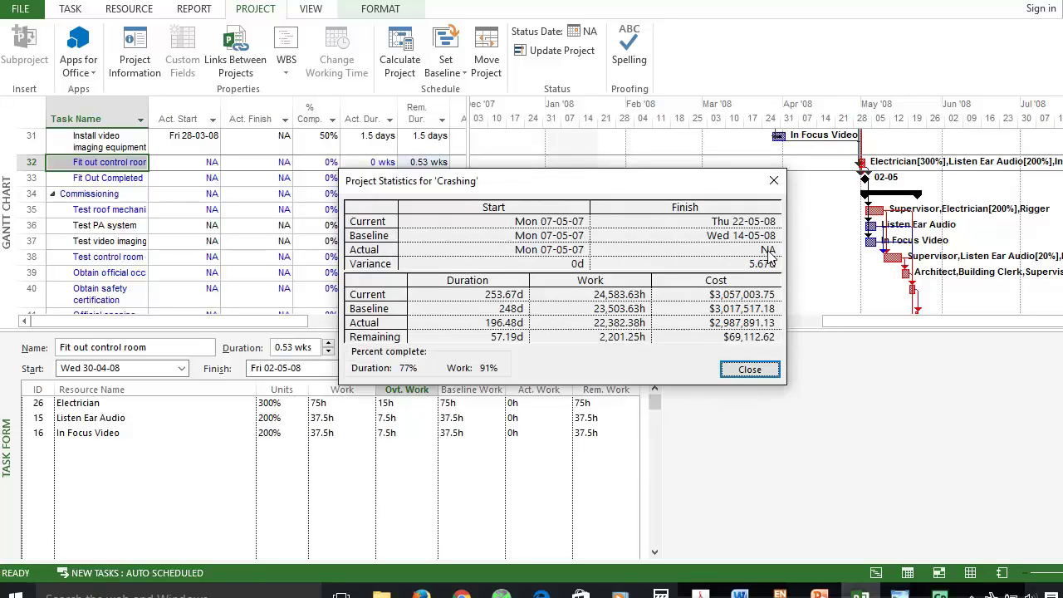
click(749, 371)
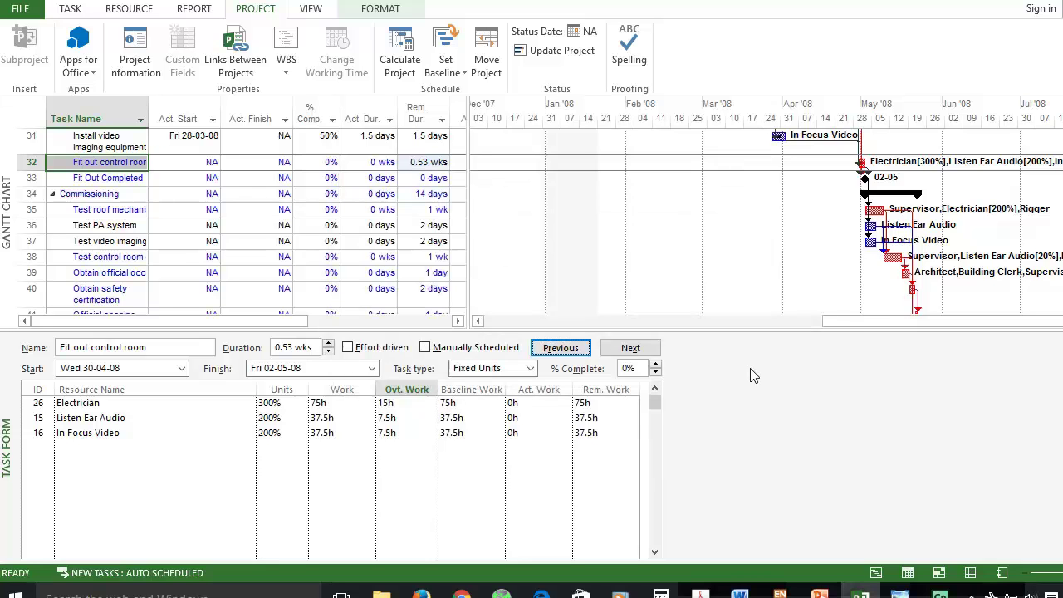
For Test roof mechanism, set Supervisor units to 200%, Electrician to 400% and Rigger to 200%, and turn off effort-driven scheduling.
click(87, 210)
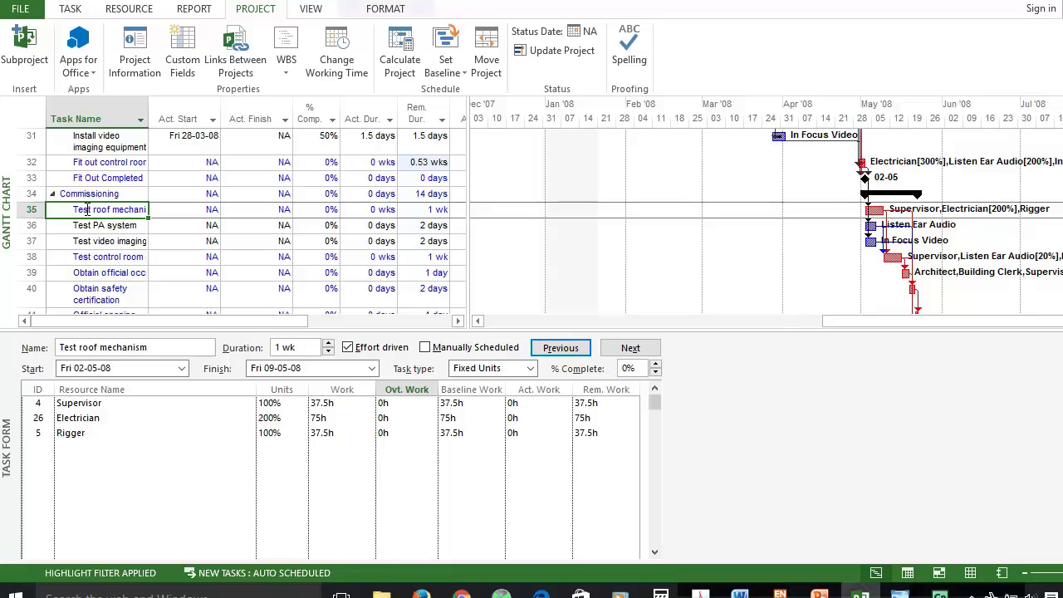
click(103, 420)
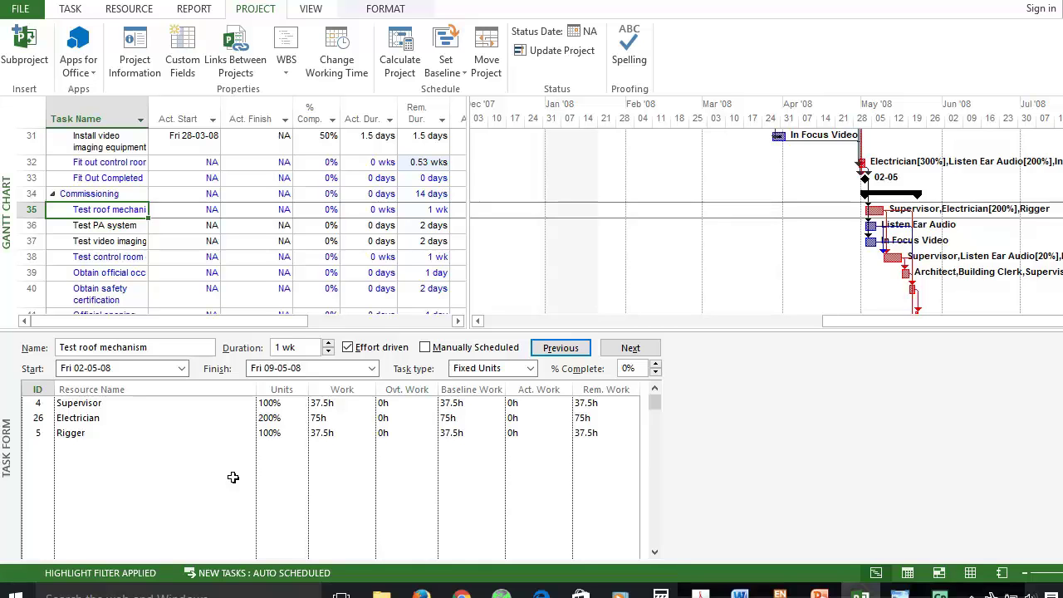
click(270, 403)
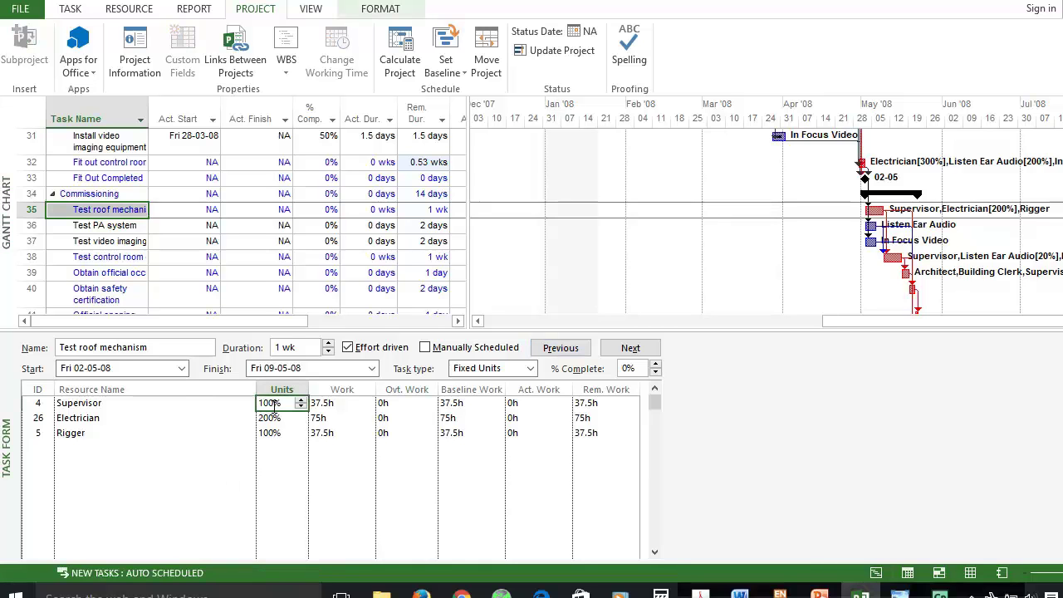
text(200)
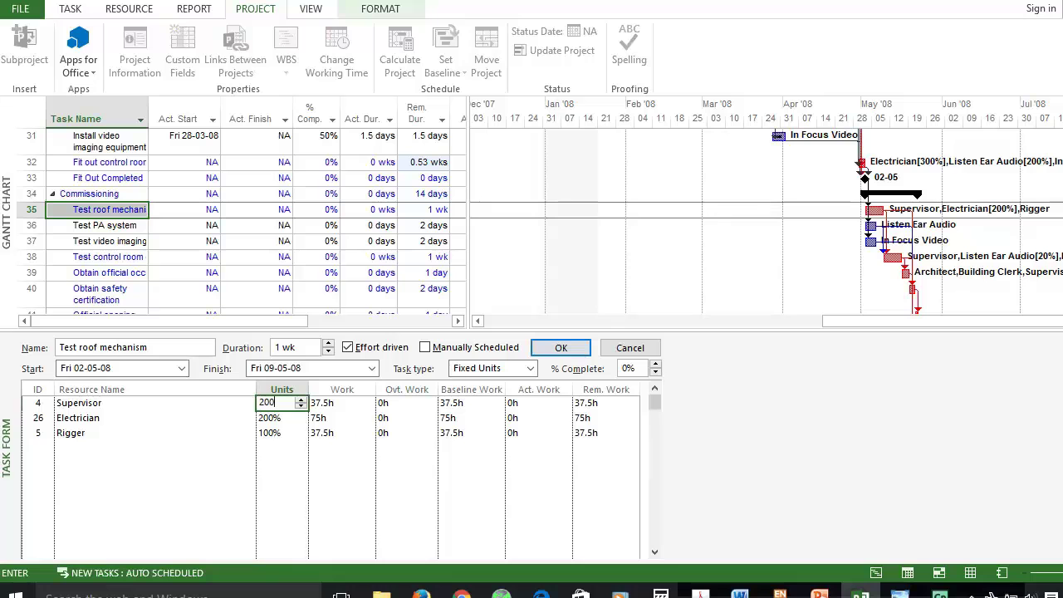
key(Return)
text(400)
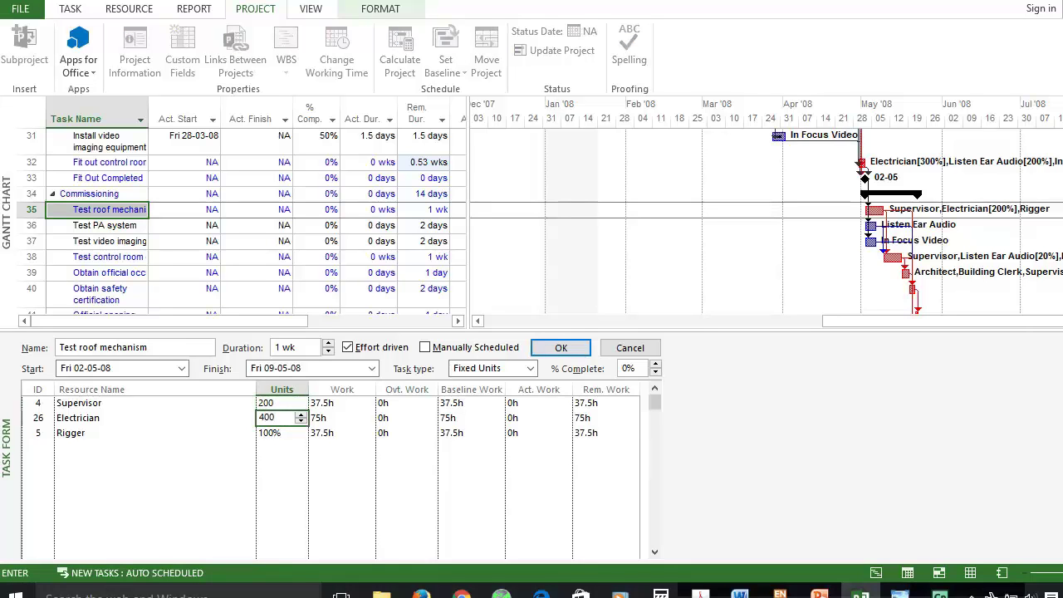
key(Return)
text(200)
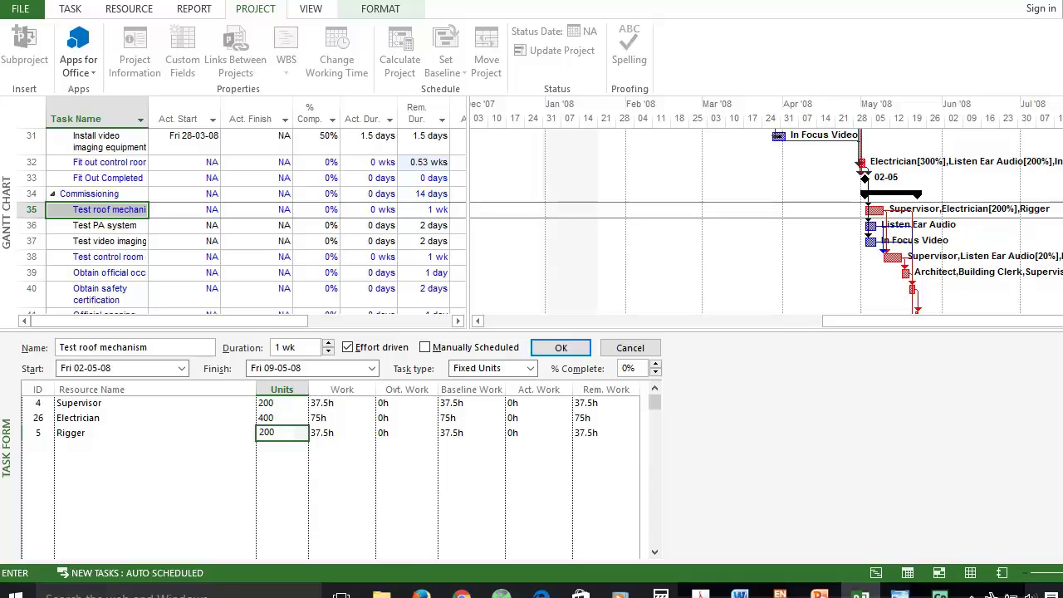
key(Return)
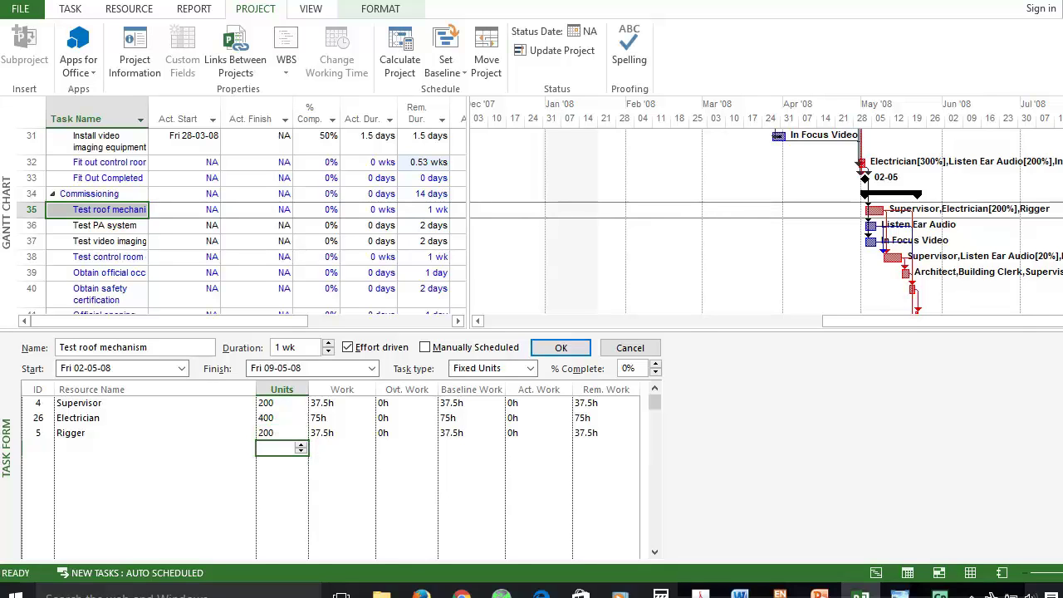
click(355, 348)
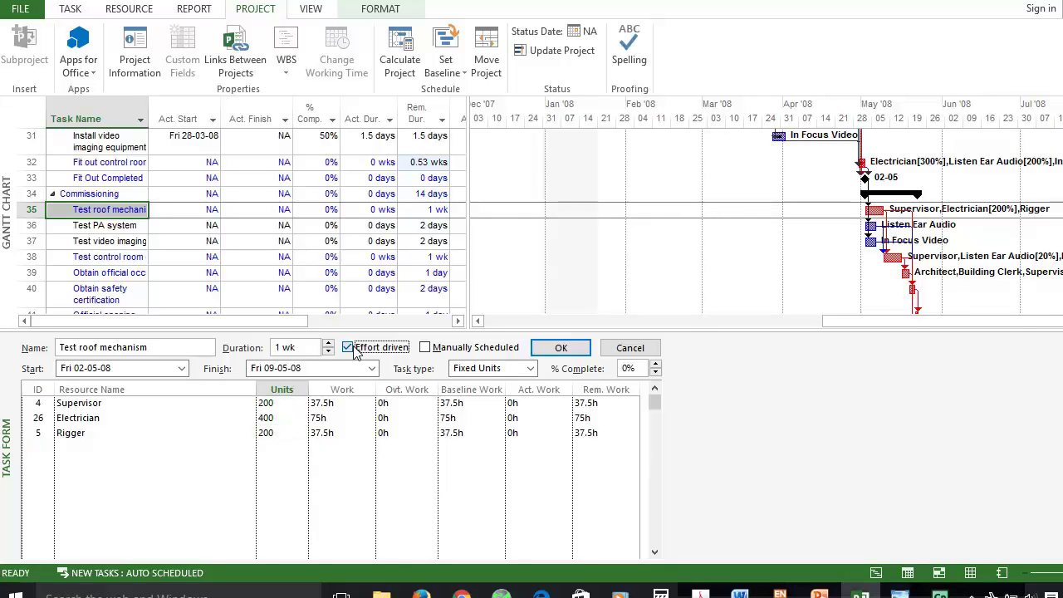
click(355, 349)
Assign overtime work on Test roof mechanism of 15 h to Supervisor, 30 h to Electrician and 15 h to Rigger, and apply the changes.
click(419, 403)
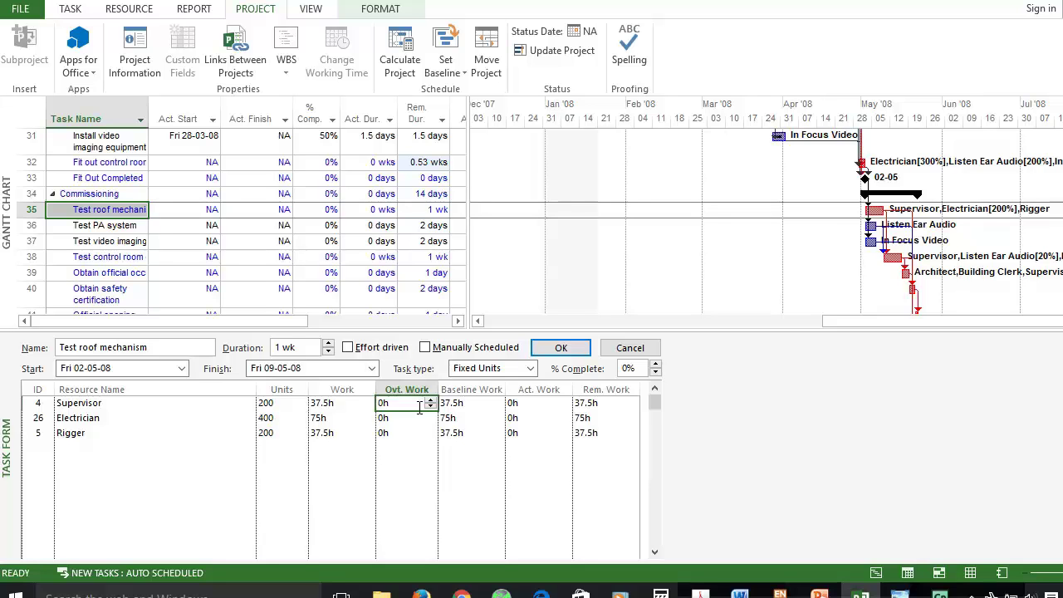
text(15)
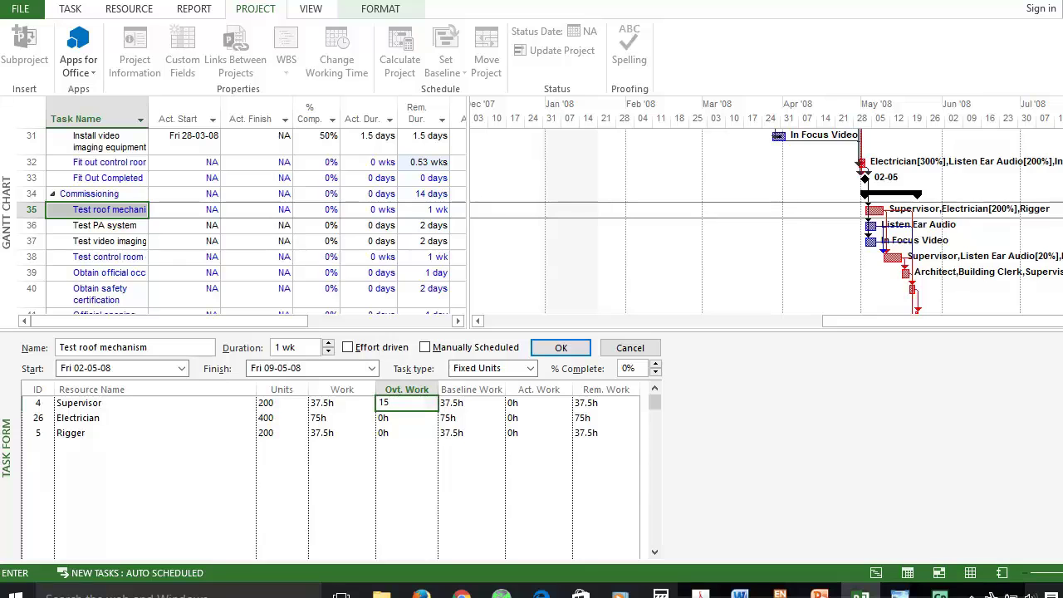
click(419, 417)
text(30)
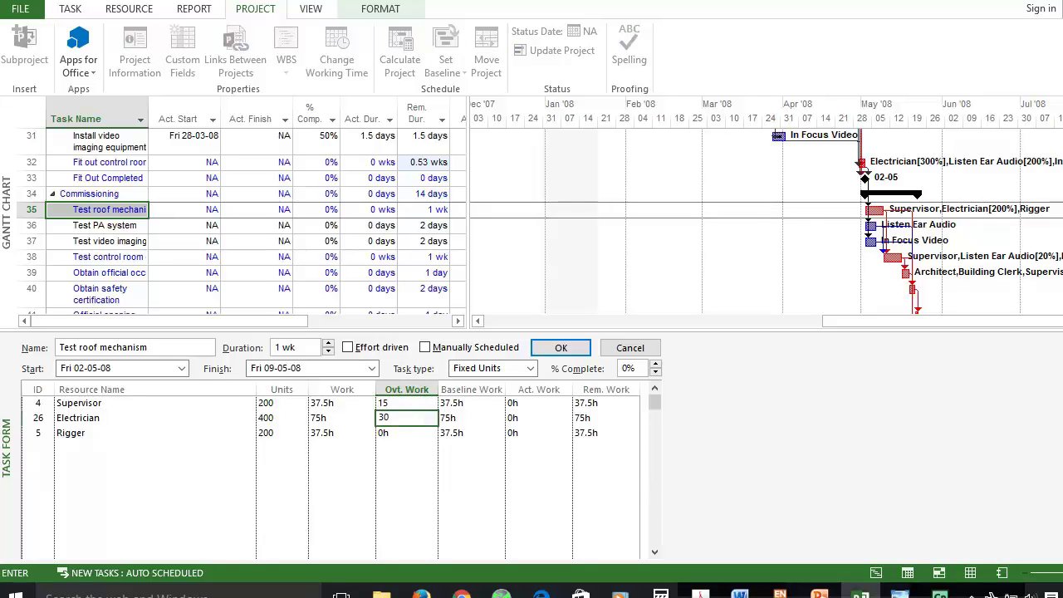
click(407, 432)
text(15)
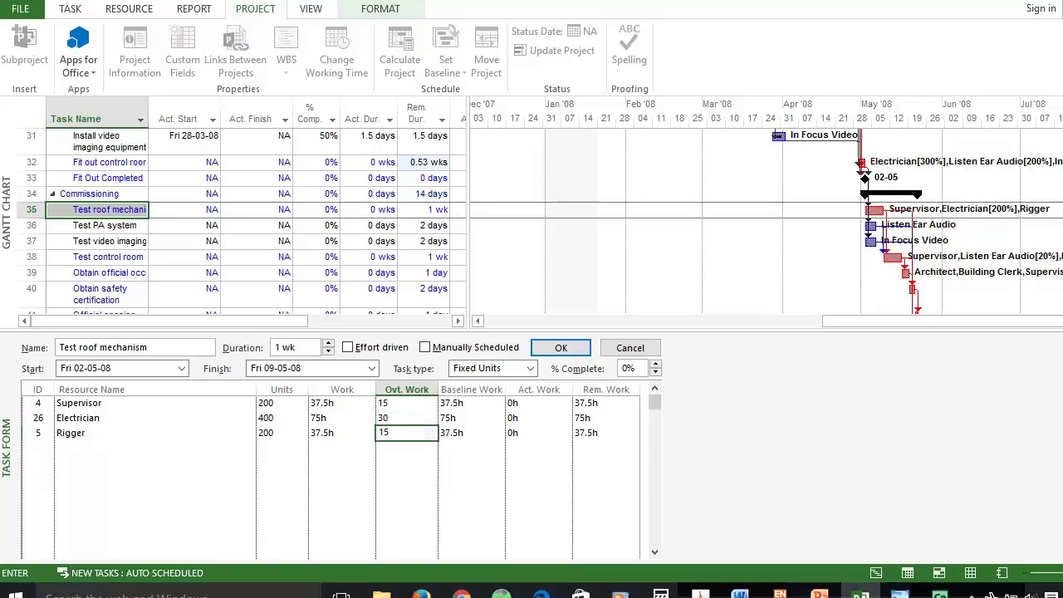
key(Return)
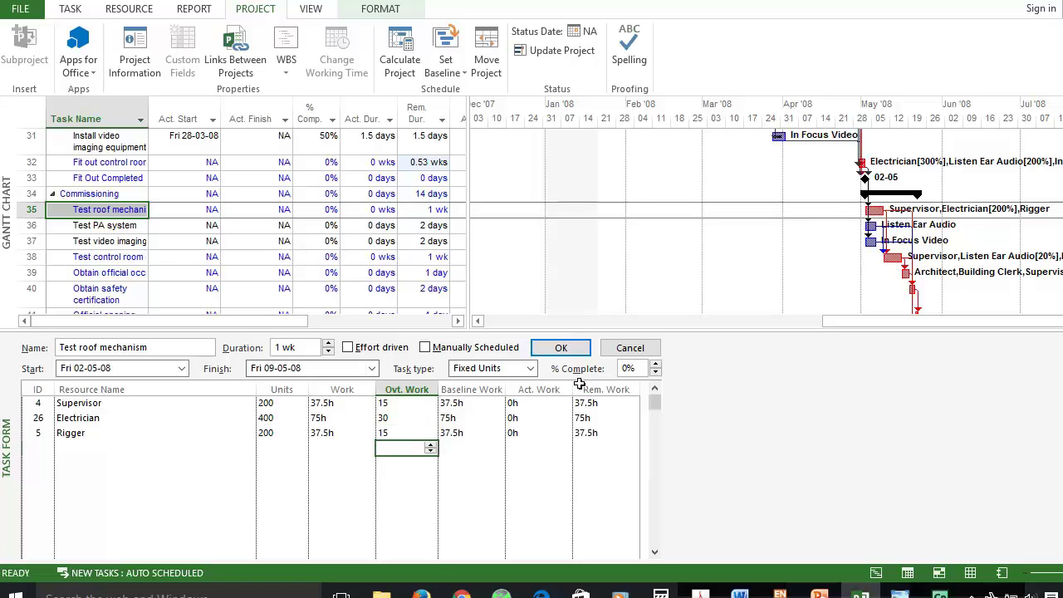
click(561, 348)
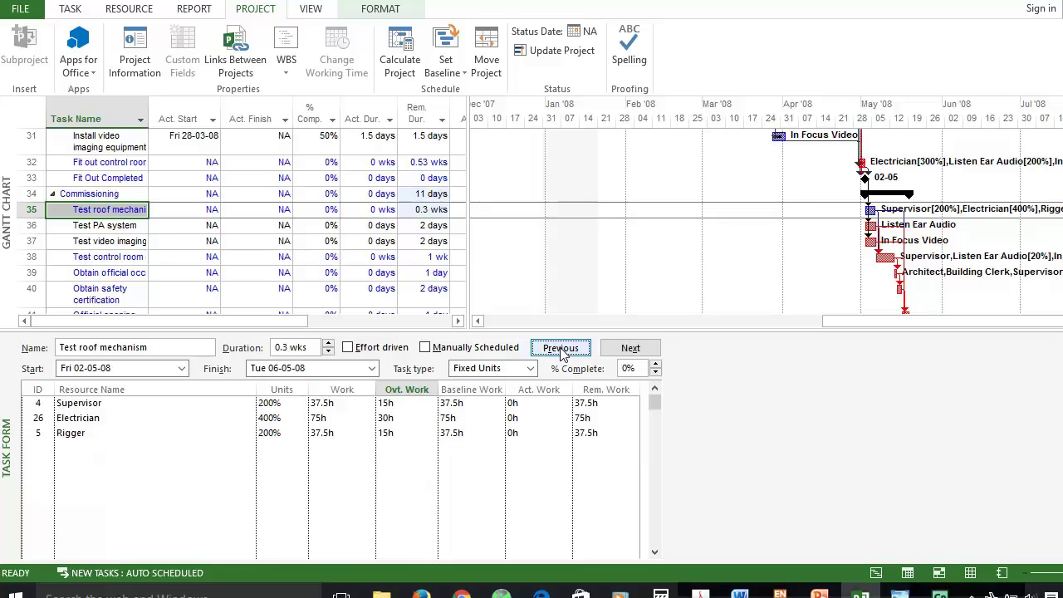
Check the project statistics for the effect of crashing Test roof mechanism on finish date and cost.
click(121, 50)
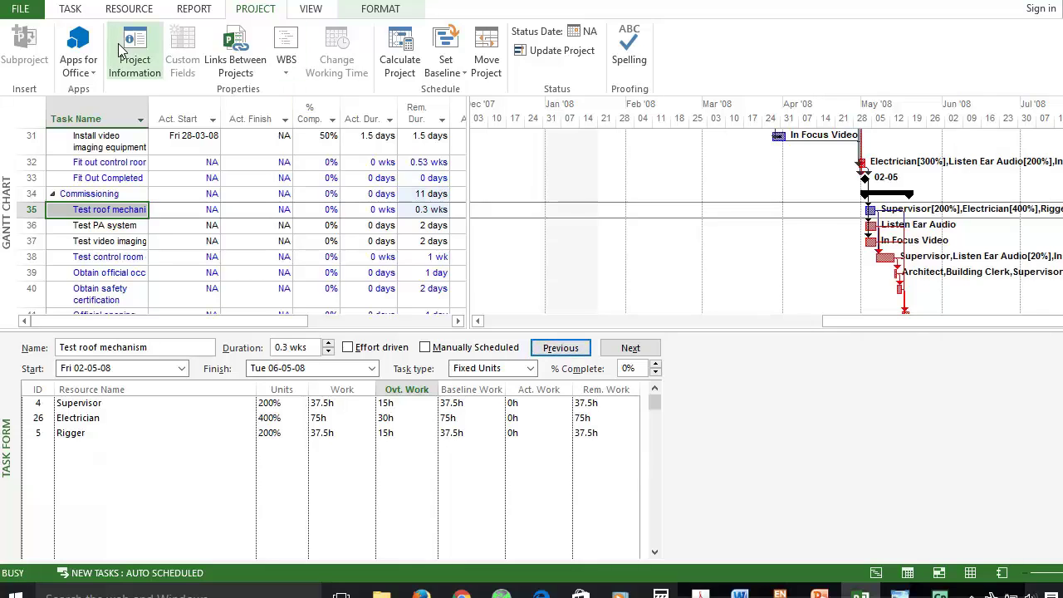
click(439, 441)
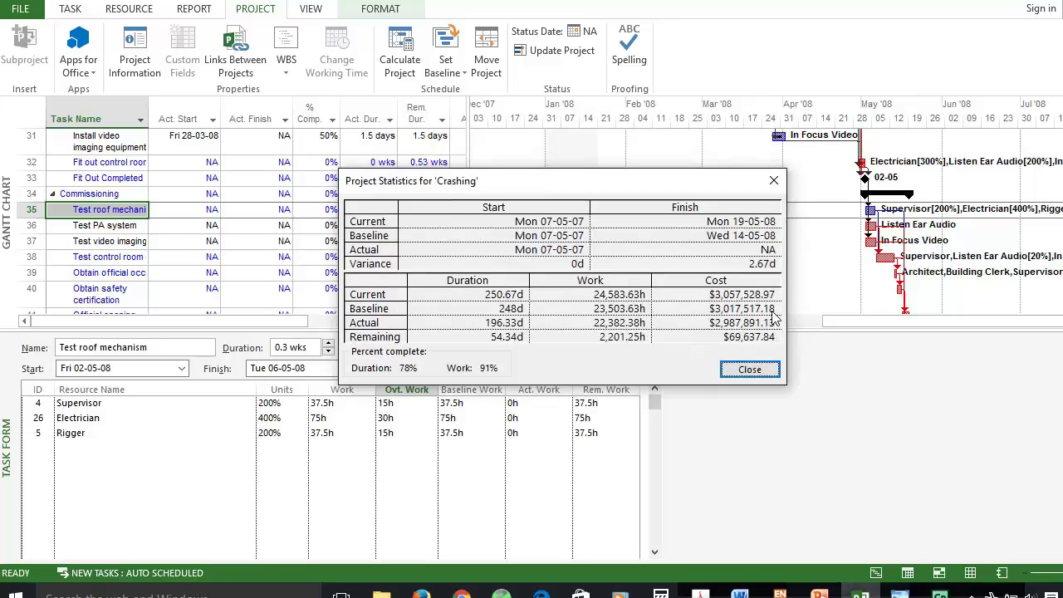
click(772, 366)
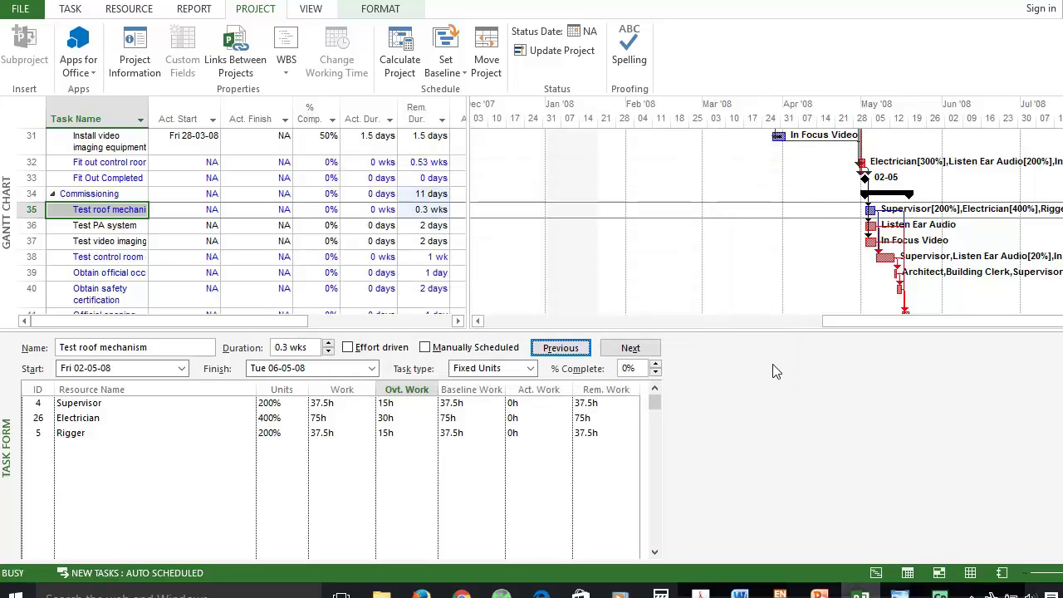
For Test control room equipment, turn off effort-driven scheduling and set units: Supervisor and Architect 200%, Listen Ear Audio and In Focus Video 40%, Electrician 400%.
click(114, 256)
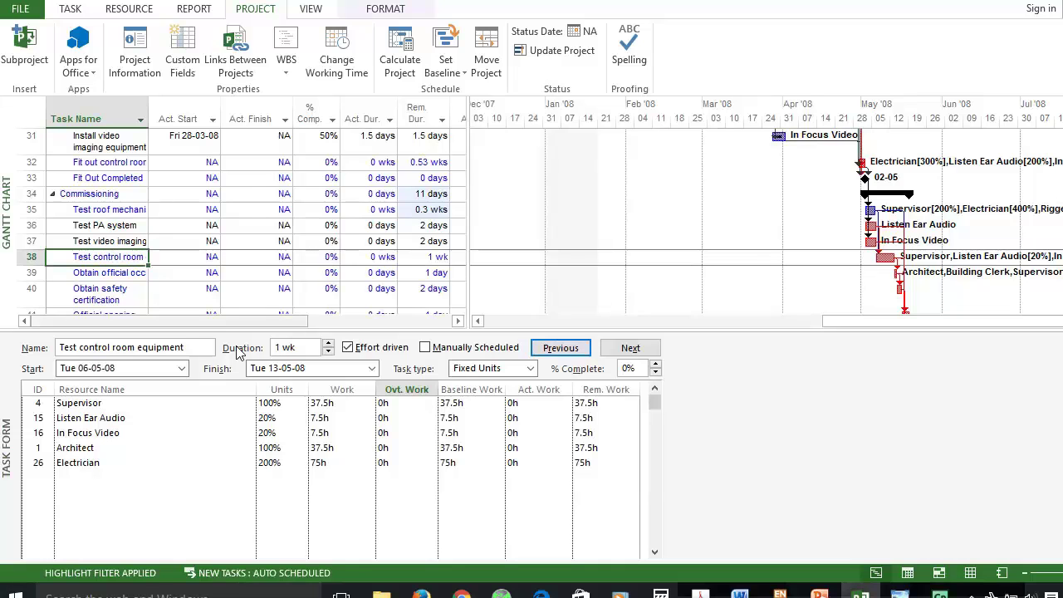
click(348, 348)
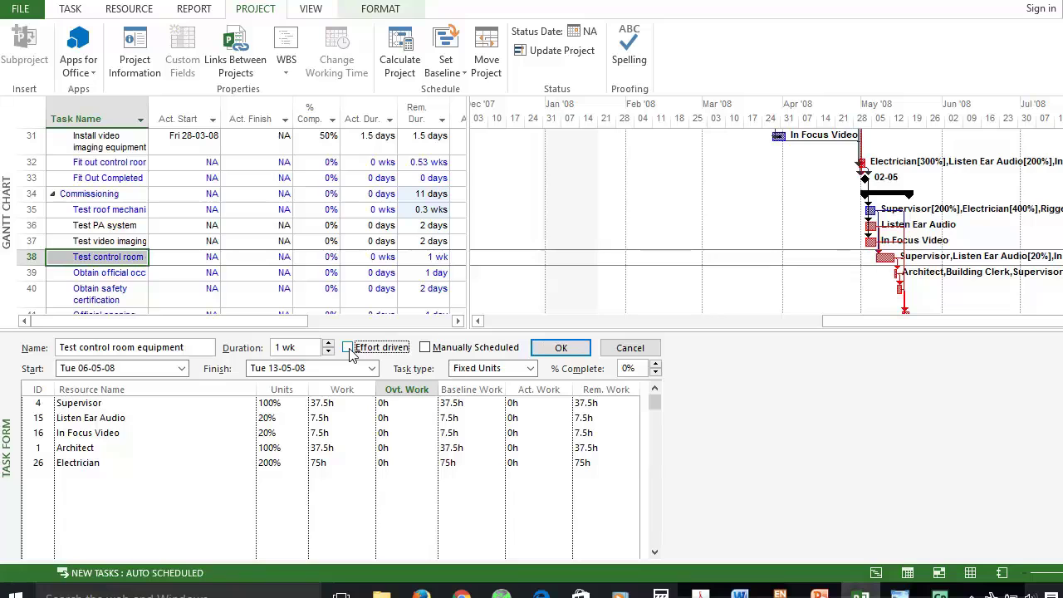
click(301, 404)
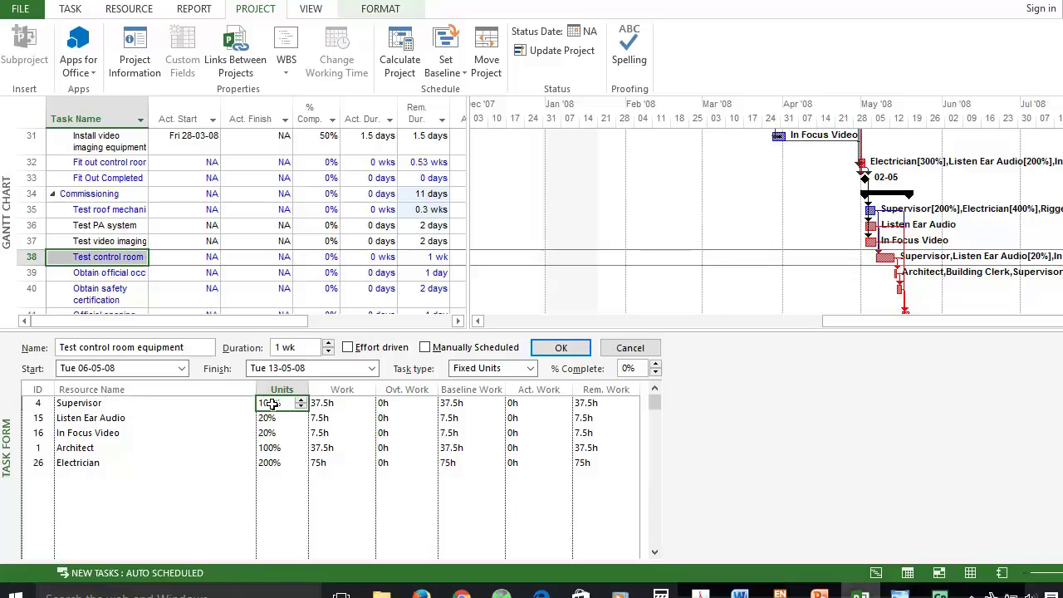
double_click(272, 403)
text(200)
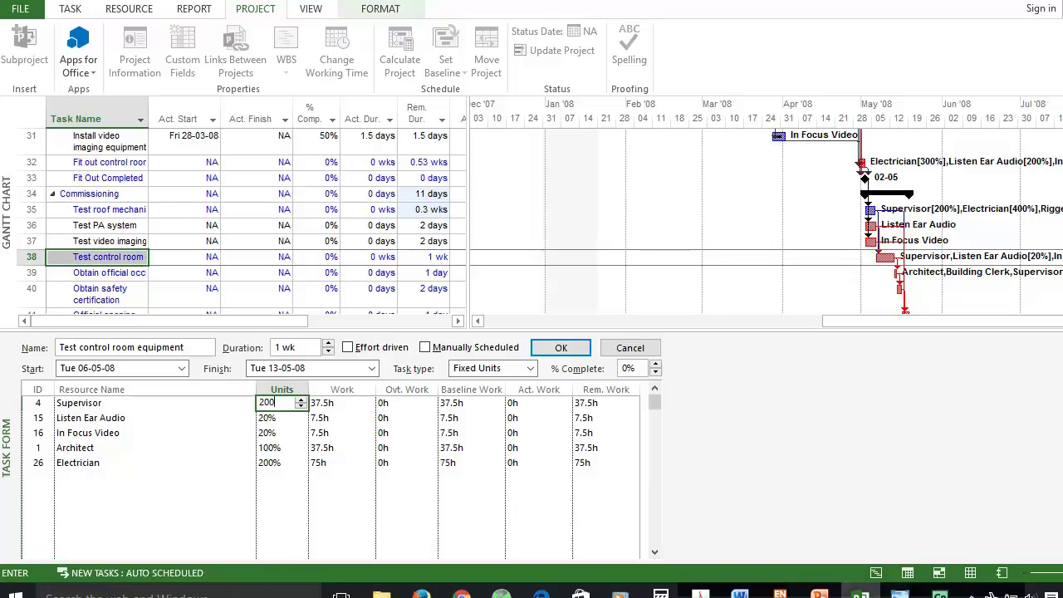
key(Return)
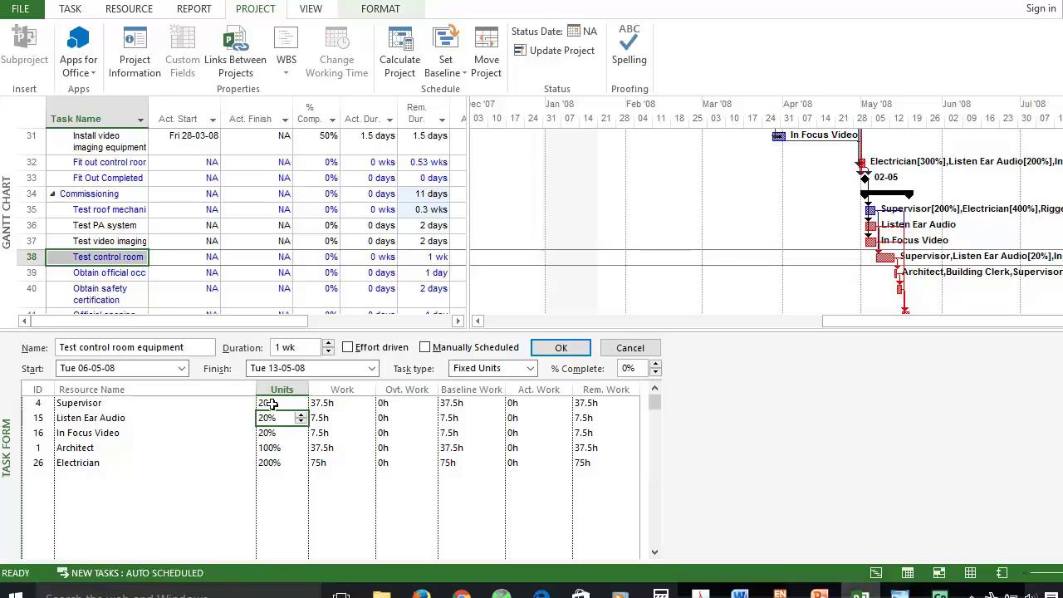
text(40)
key(Return)
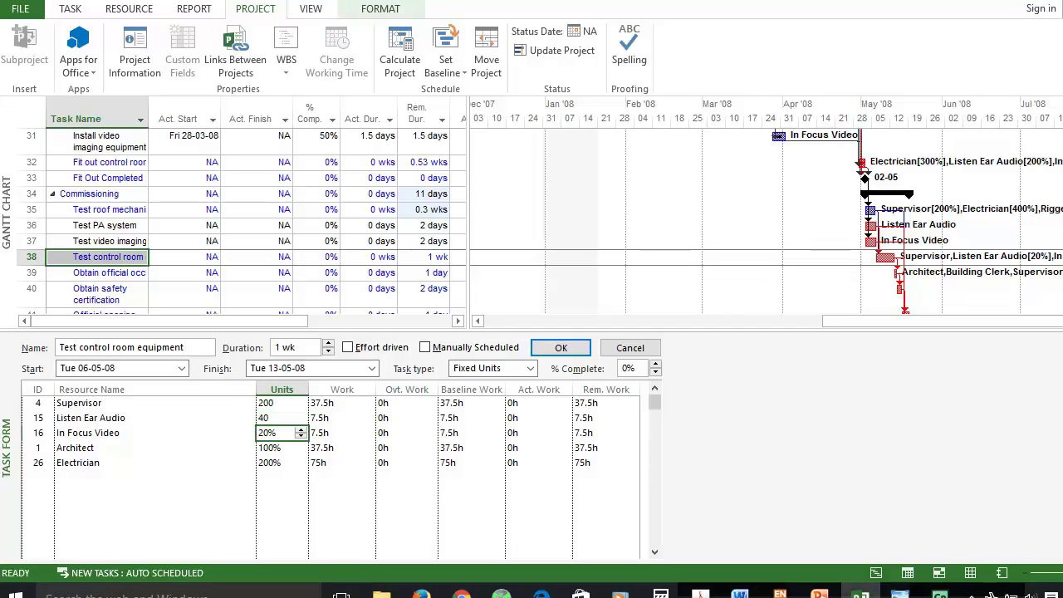
text(40)
key(Return)
text(200)
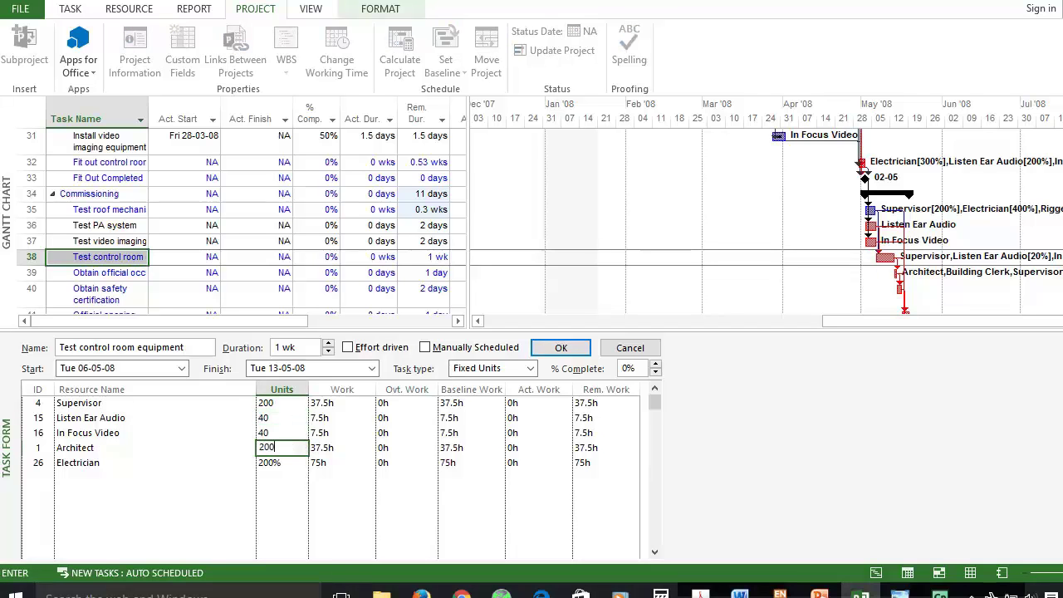
key(Return)
text(400)
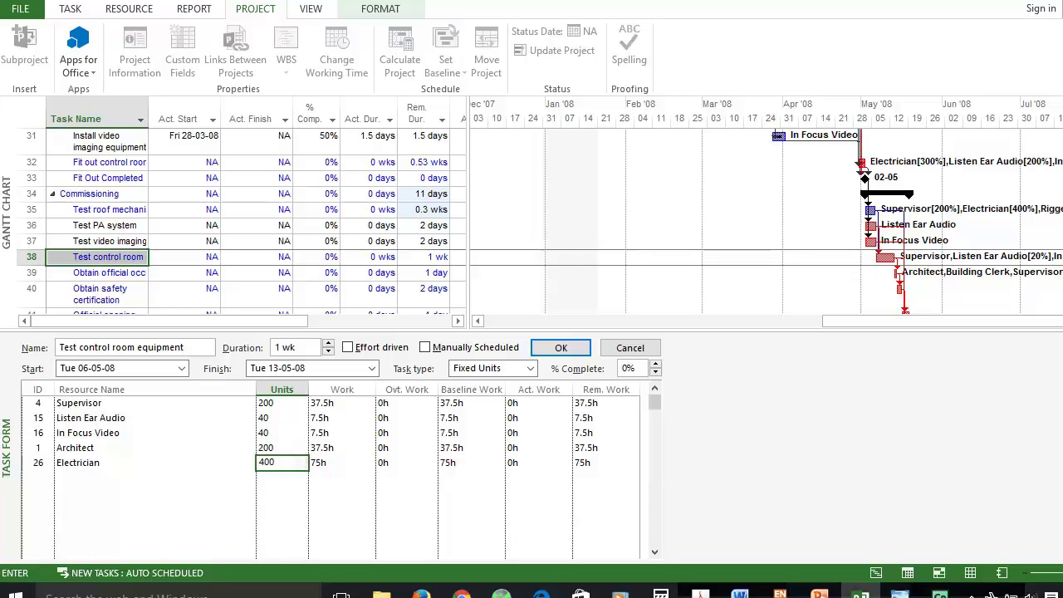
key(Return)
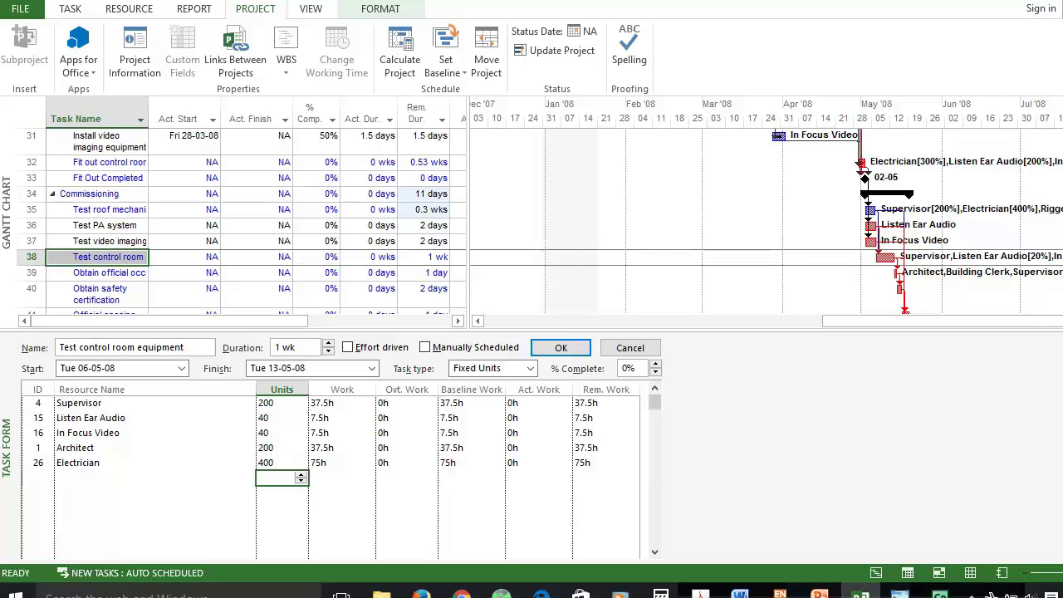
Assign overtime of 15 h to Supervisor and Architect, 3 h to Listen Ear Audio and In Focus Video, 30 h to Electrician, and apply the changes.
click(413, 403)
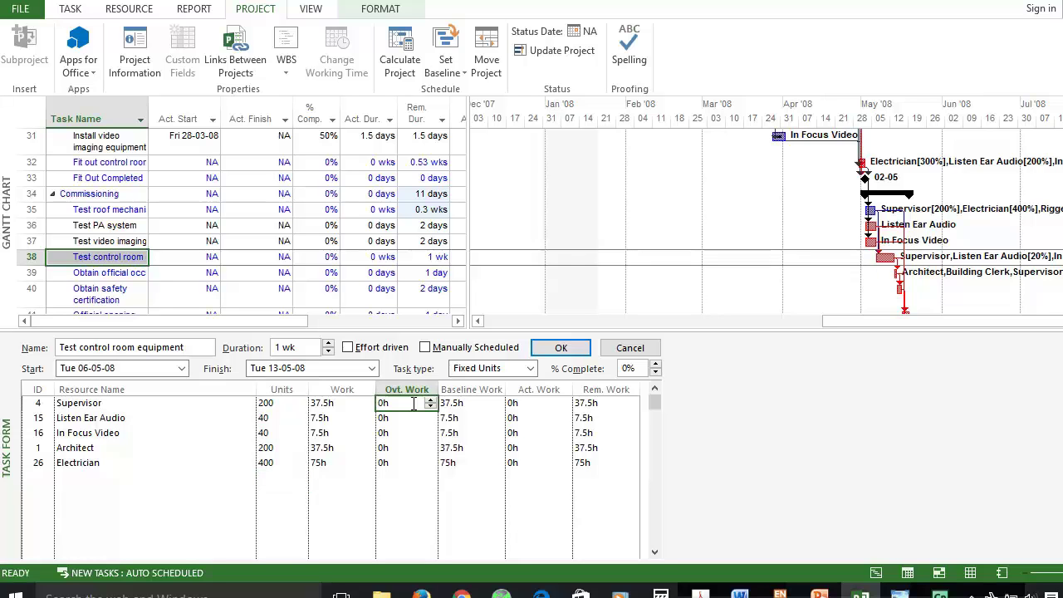
text(15)
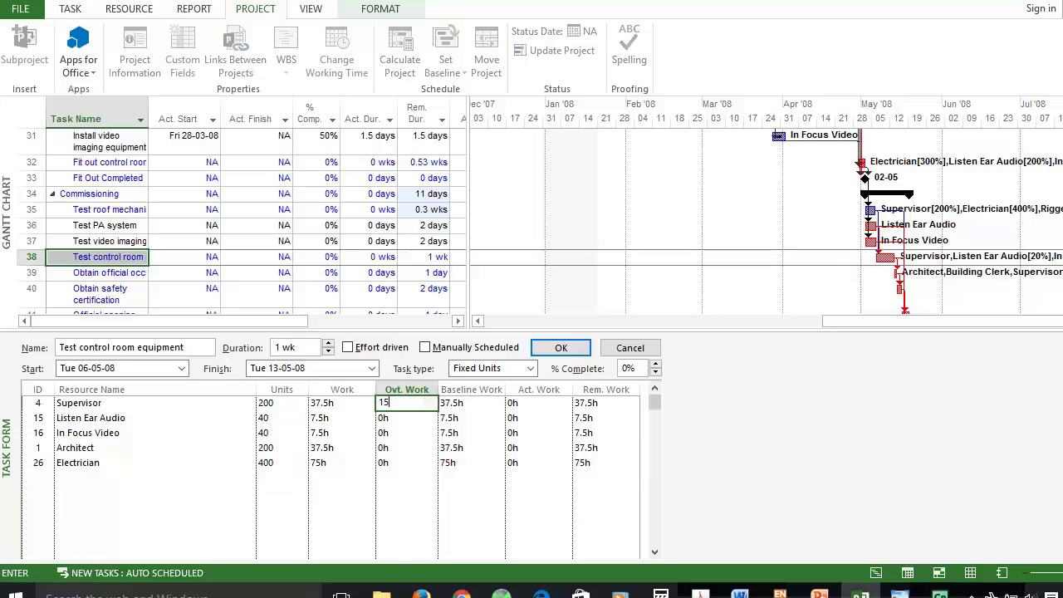
key(Return)
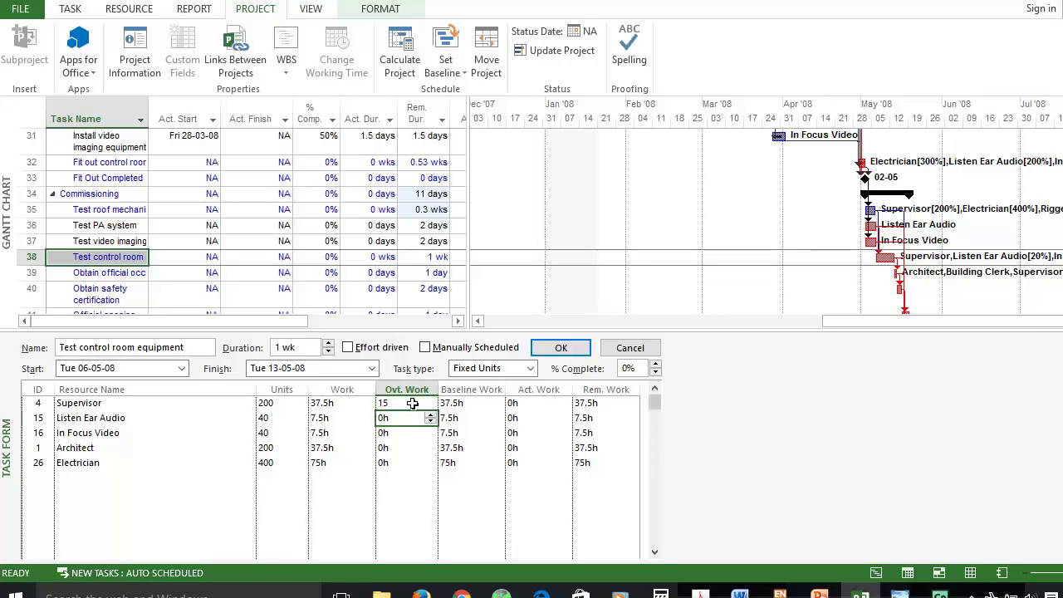
text(3)
key(Return)
text(3)
key(Return)
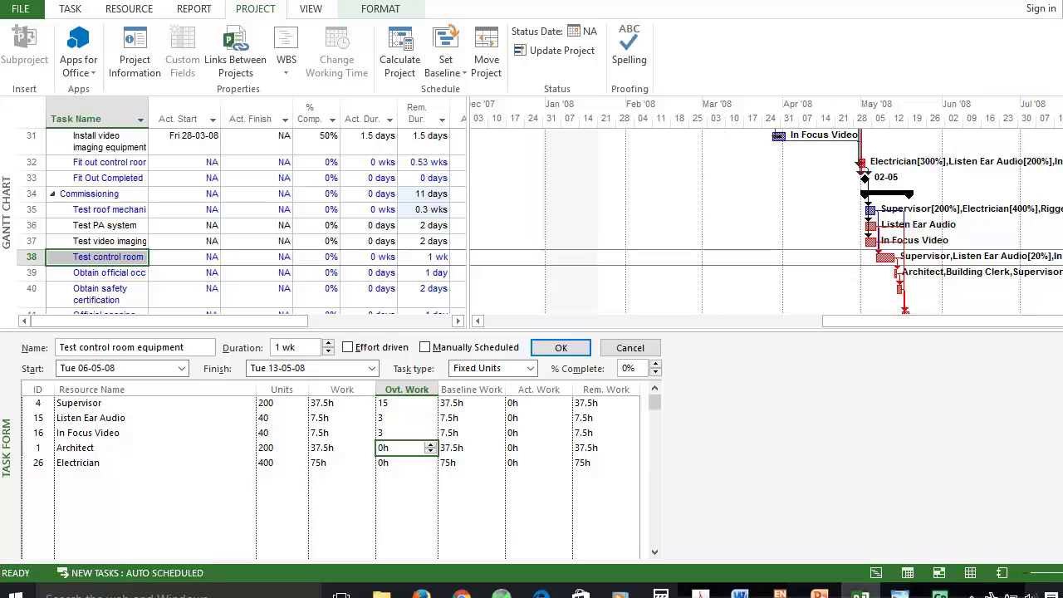
text(15)
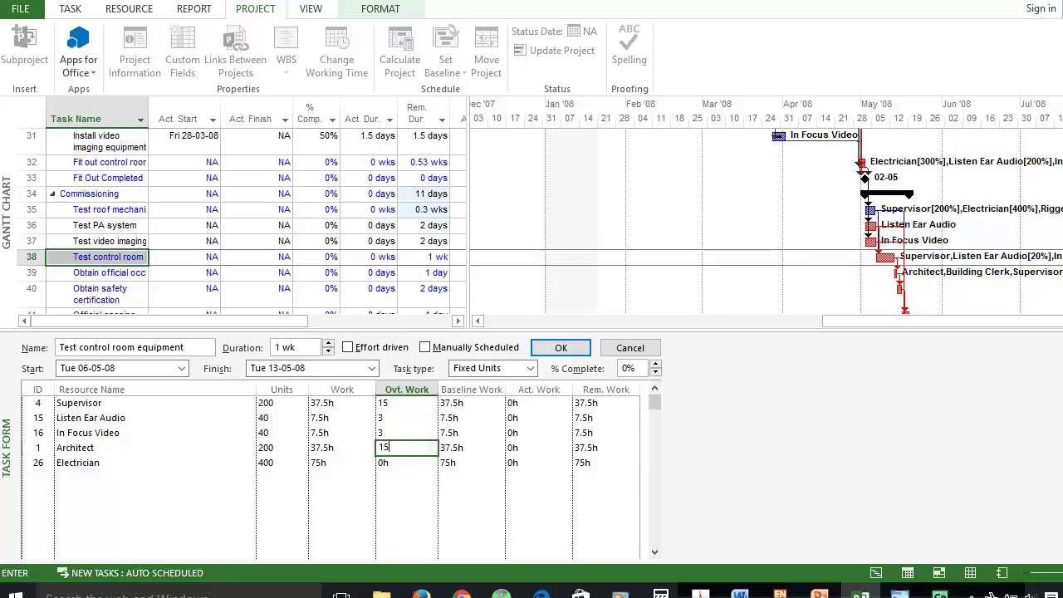
key(Return)
text(30)
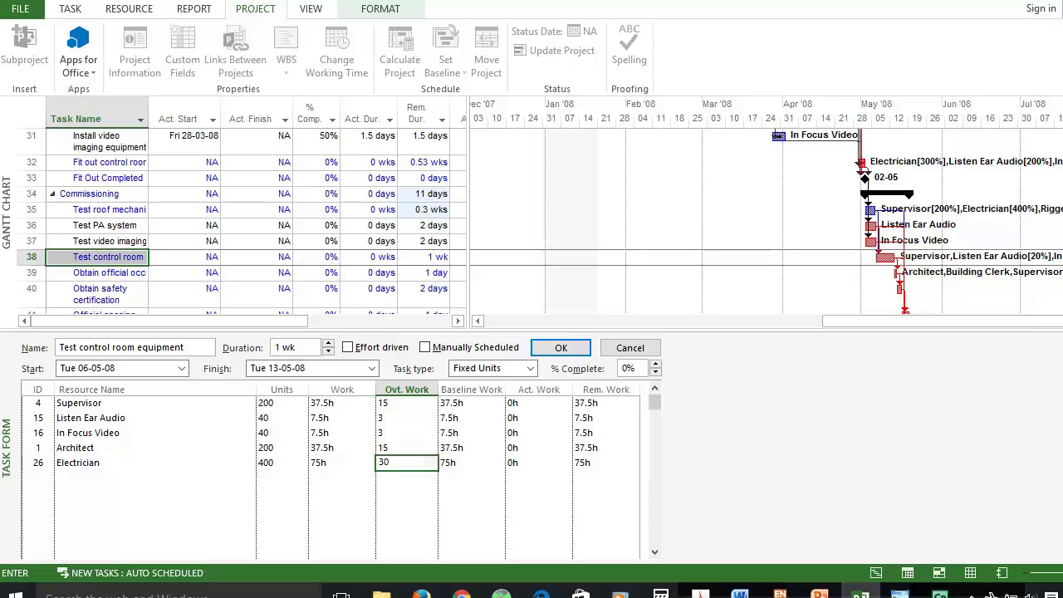
key(Return)
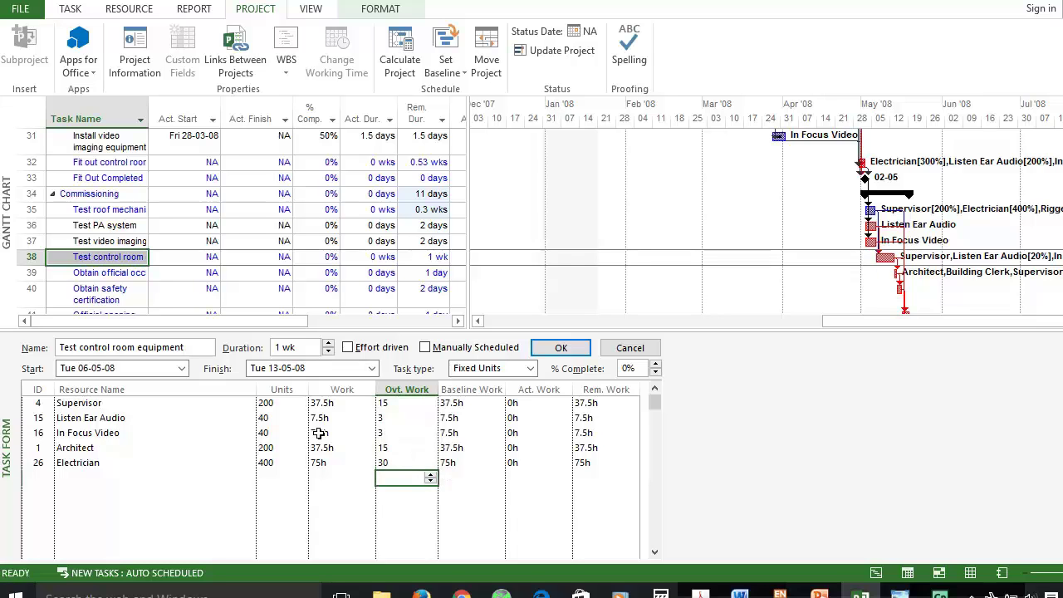
click(572, 353)
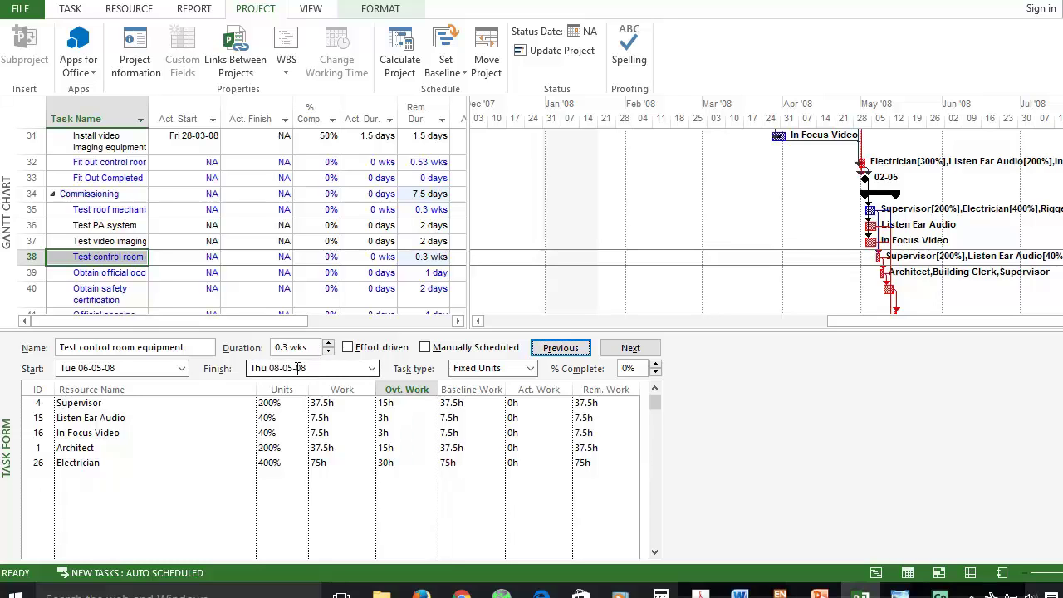
Check the project statistics for the effect of crashing Test control room equipment on finish variance and cost.
click(133, 53)
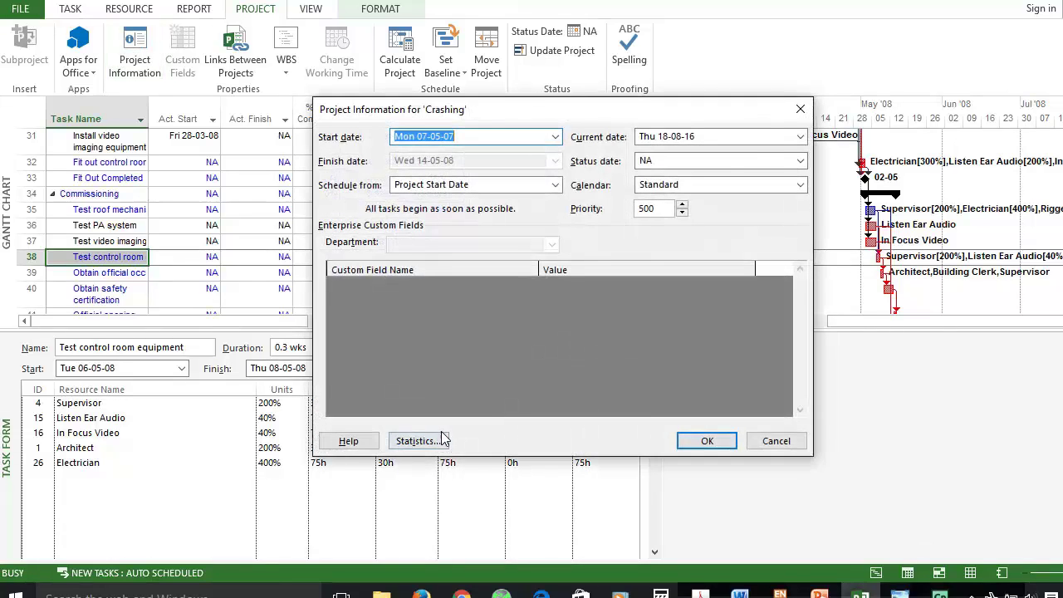
click(417, 441)
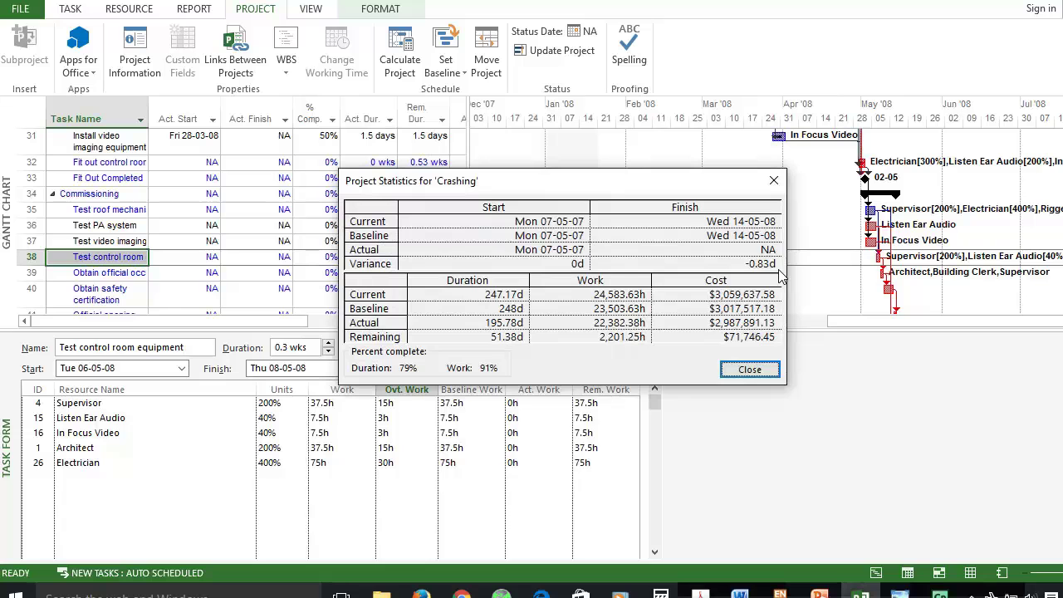
click(743, 370)
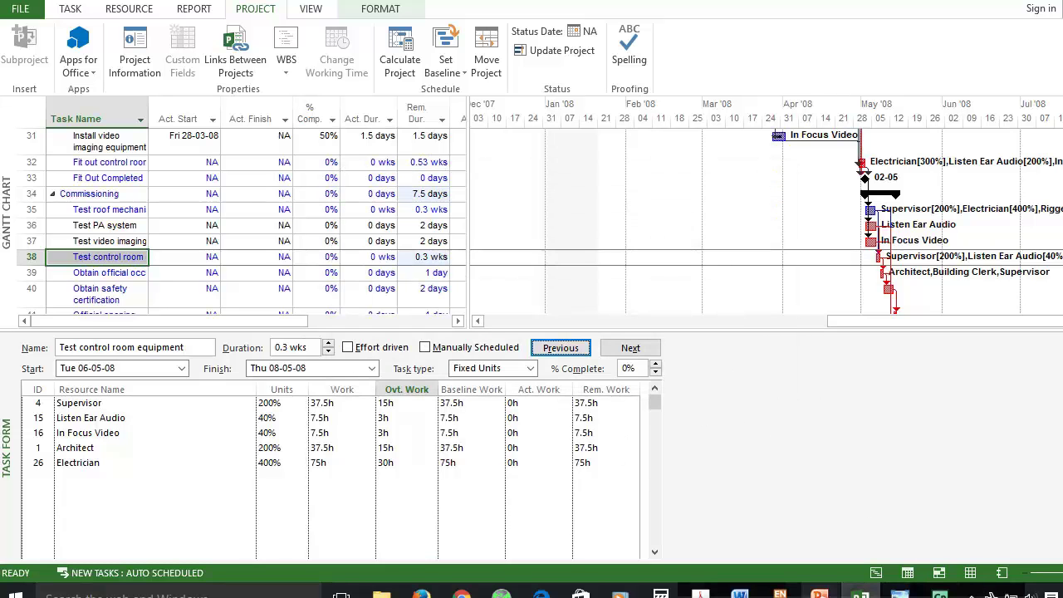
click(899, 594)
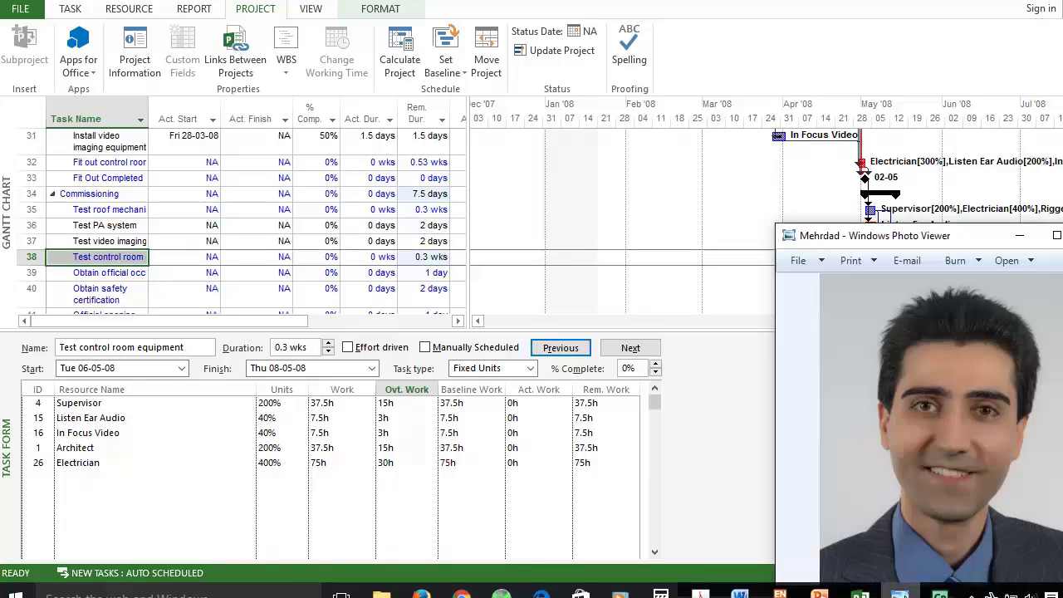